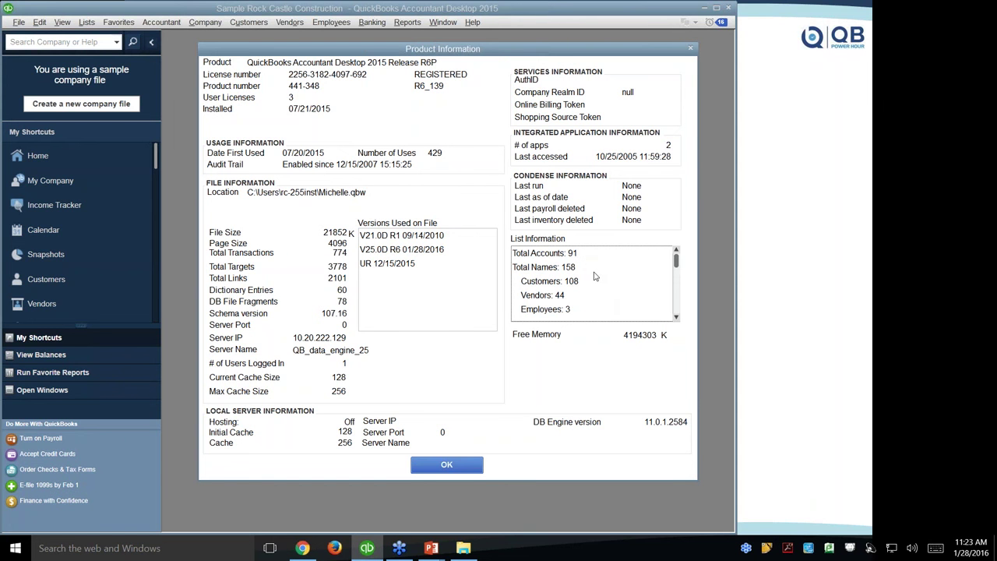
pyautogui.moveTo(676, 261); pyautogui.dragTo(678, 270)
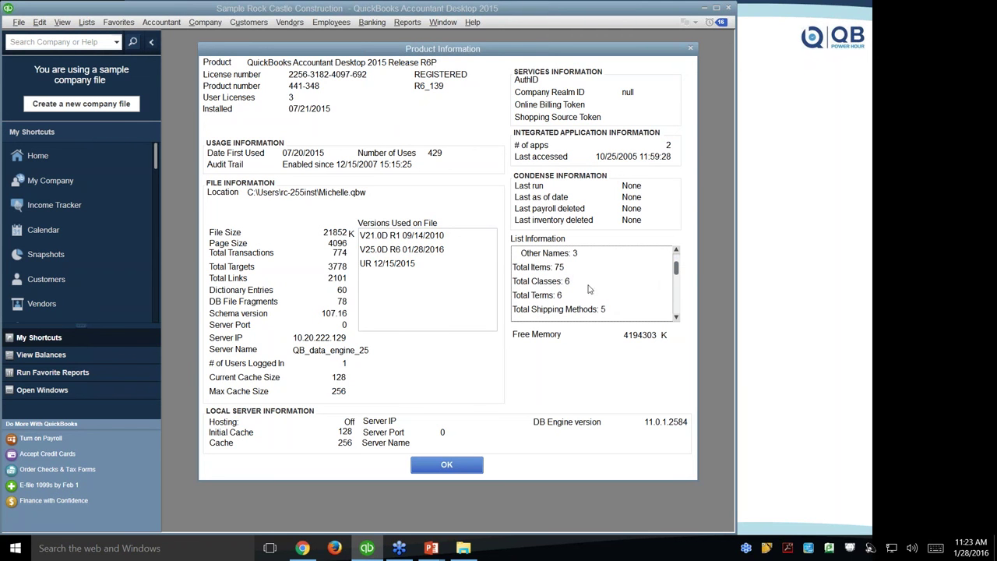
pyautogui.scroll(-1, 604, 291)
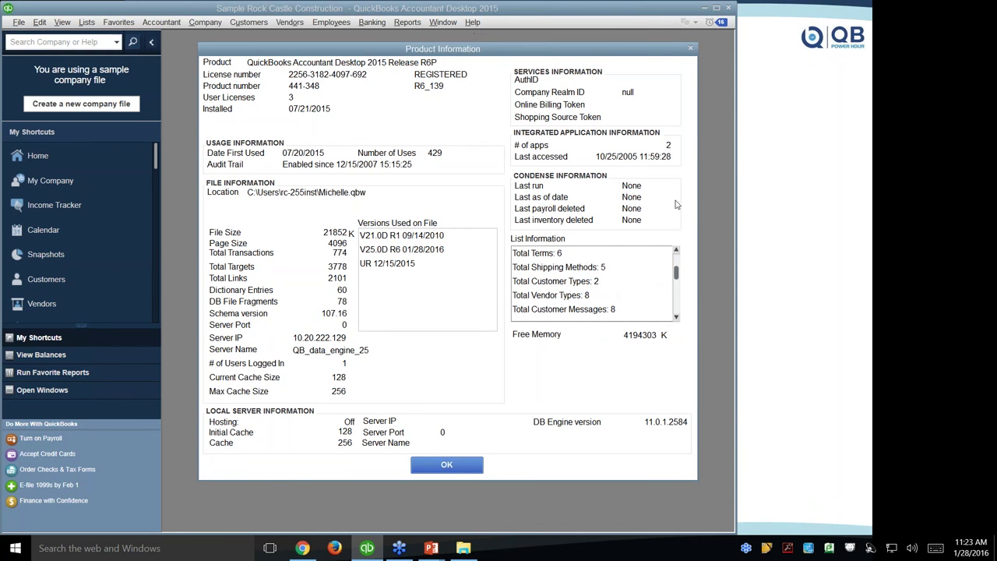
pyautogui.click(679, 263)
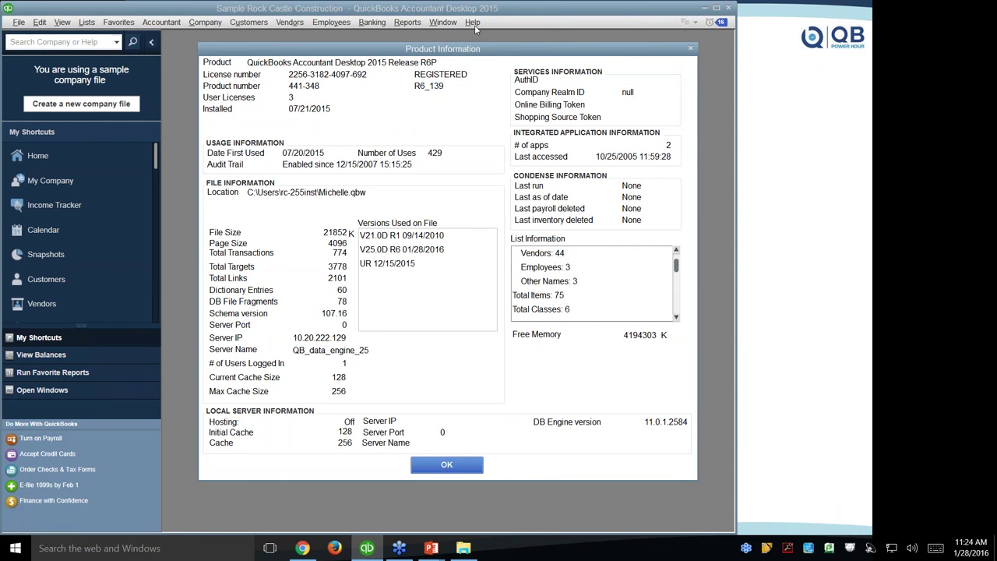
pyautogui.click(676, 313)
pyautogui.click(676, 313)
pyautogui.click(676, 313)
pyautogui.click(676, 313)
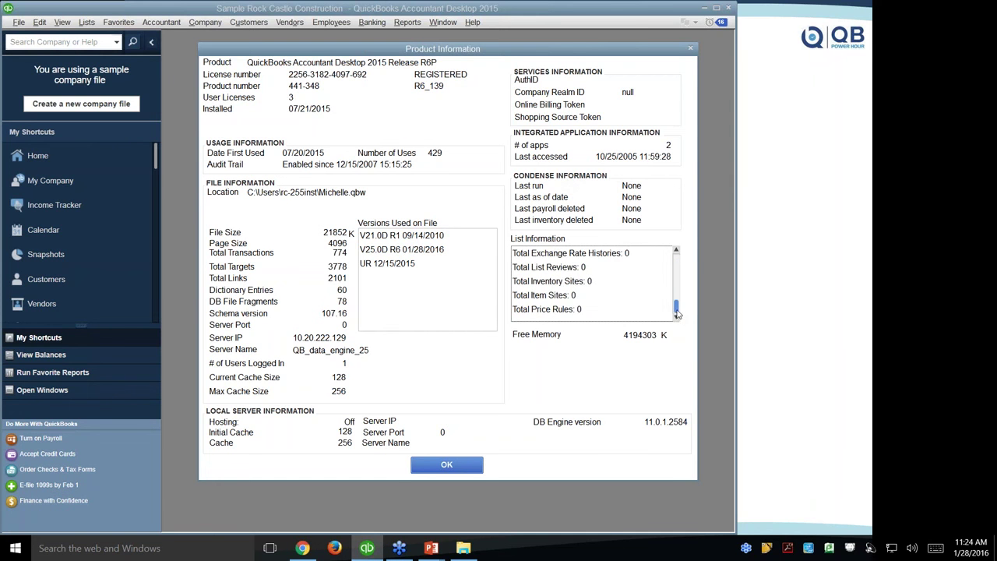
pyautogui.moveTo(676, 310); pyautogui.dragTo(676, 257)
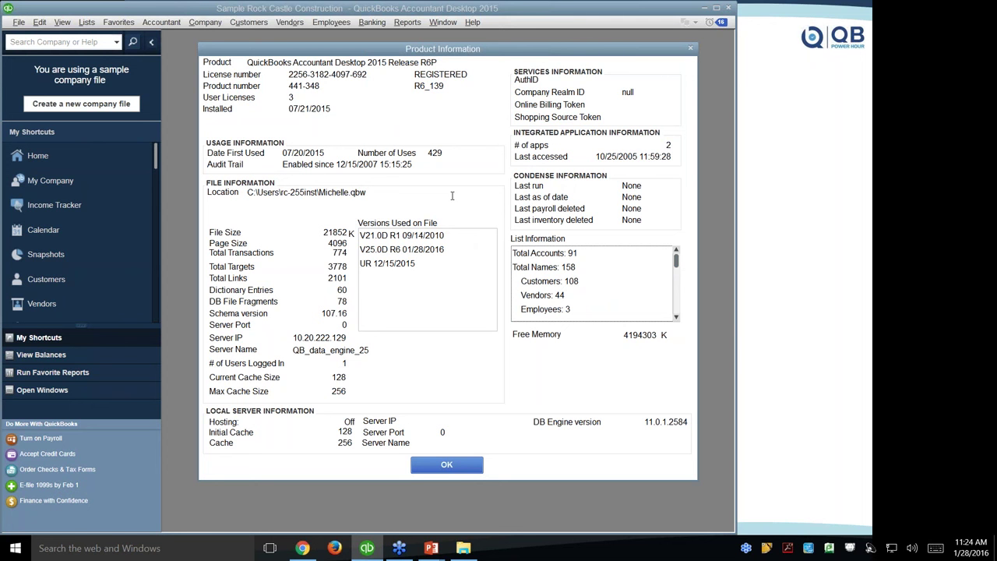
# Open QBWIN.LOG in Notepad from the Open File tab of Tech Help.
pyautogui.press('F3')
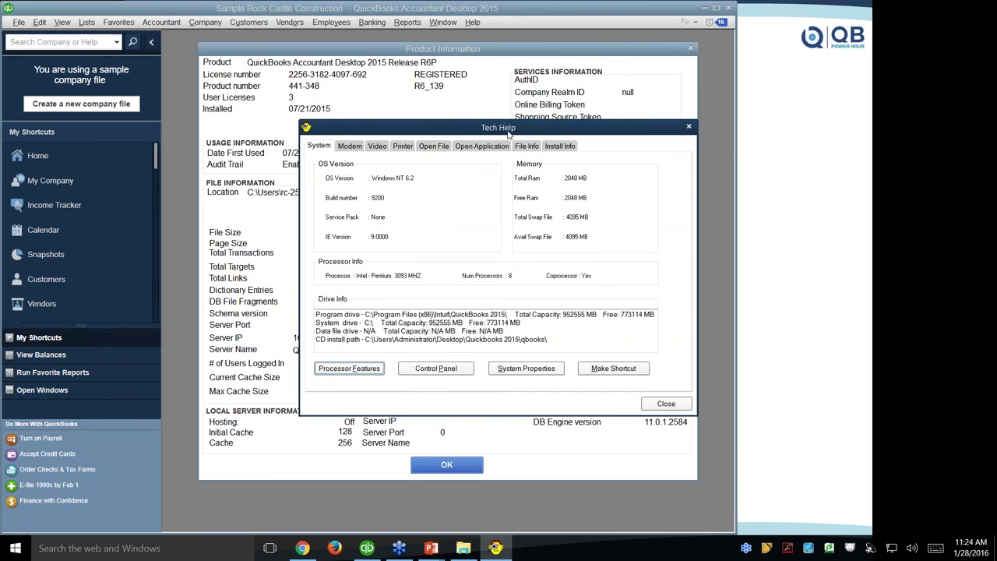
pyautogui.click(430, 148)
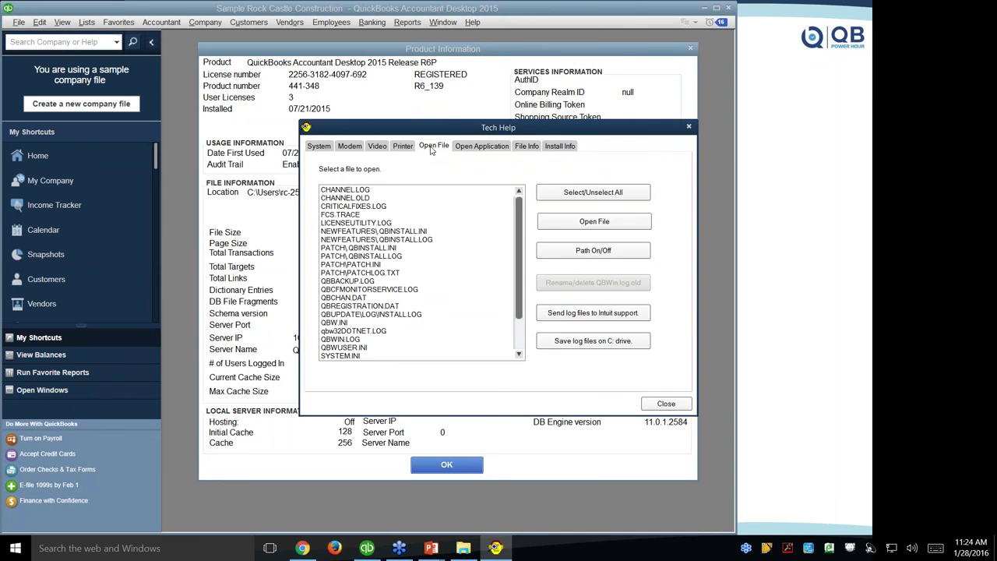
pyautogui.click(344, 340)
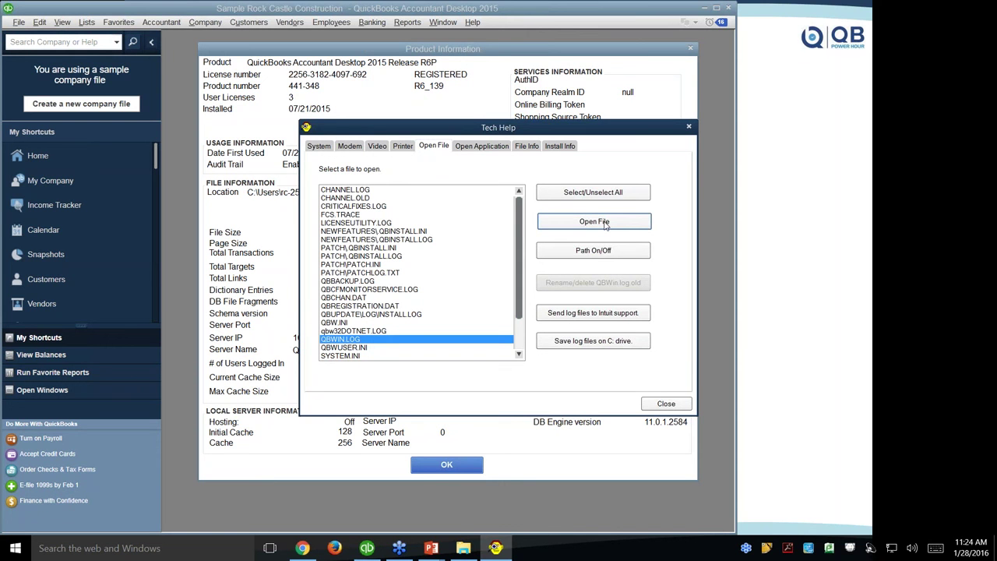
pyautogui.click(605, 223)
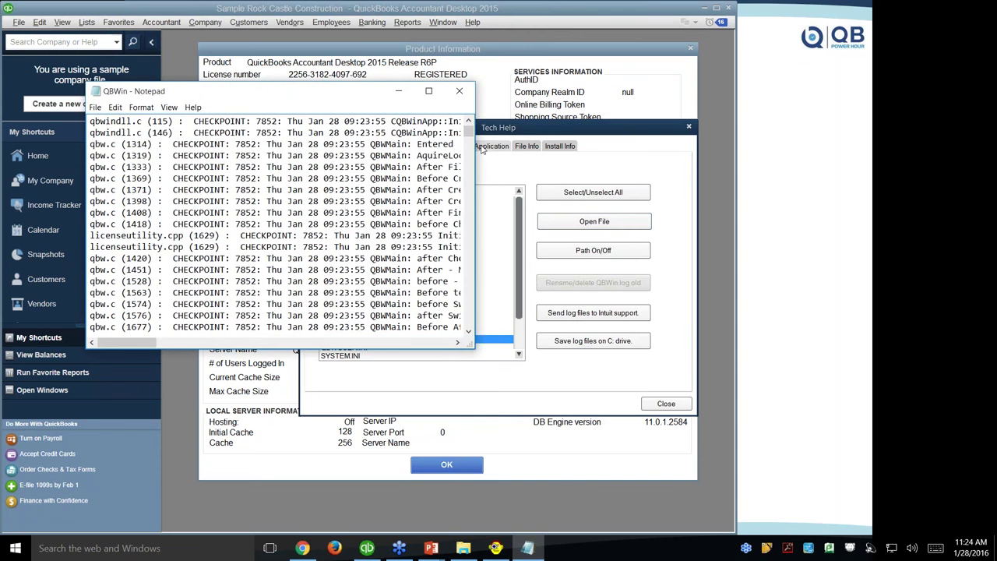
# Widen the QBWin log, scroll to END VERIFY LOG, then close Notepad and Tech Help.
pyautogui.moveTo(475, 250); pyautogui.dragTo(708, 230)
pyautogui.moveTo(701, 131); pyautogui.dragTo(707, 326)
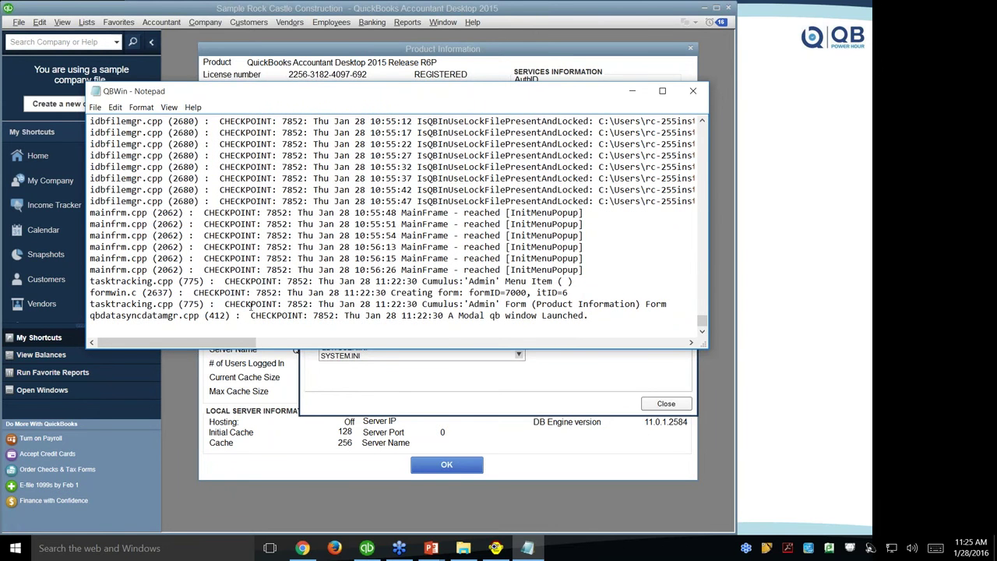
pyautogui.scroll(5, 174, 299)
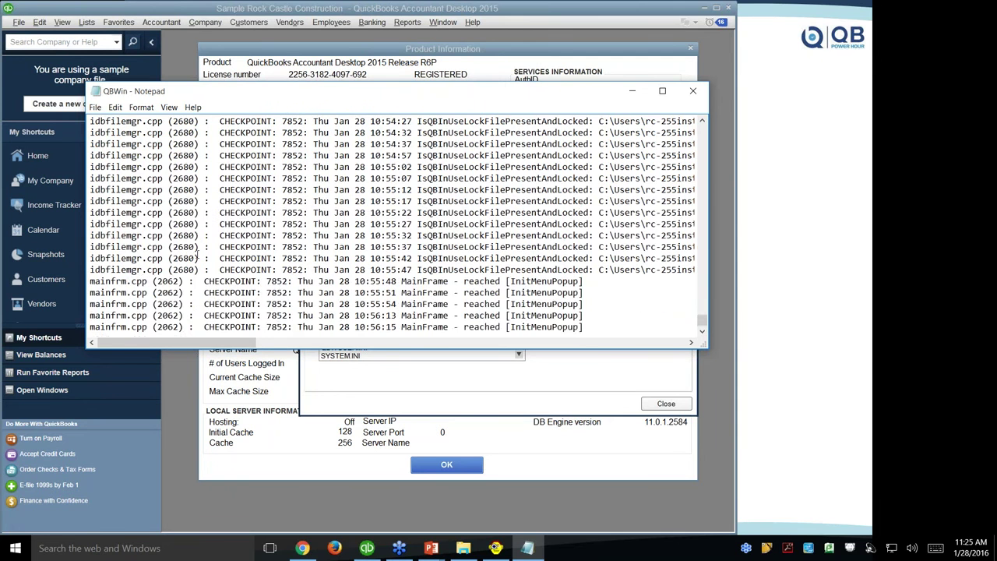
pyautogui.scroll(10, 234, 241)
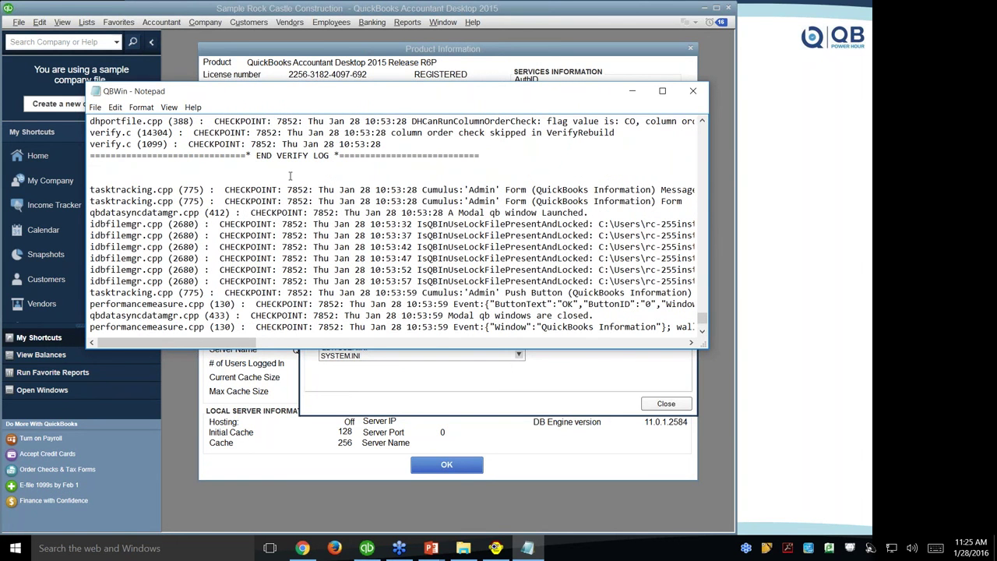
pyautogui.scroll(2, 274, 172)
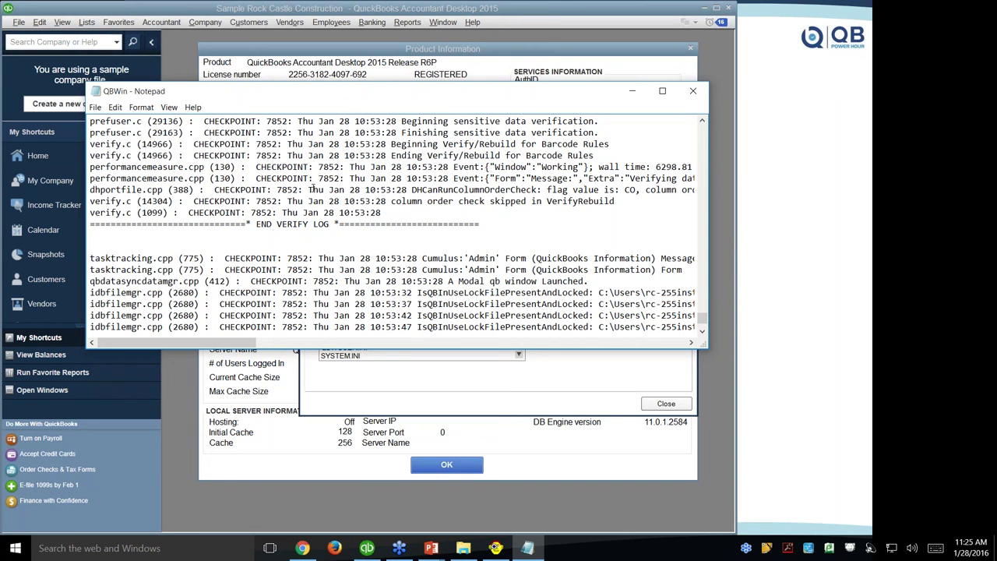
pyautogui.click(692, 91)
pyautogui.click(690, 129)
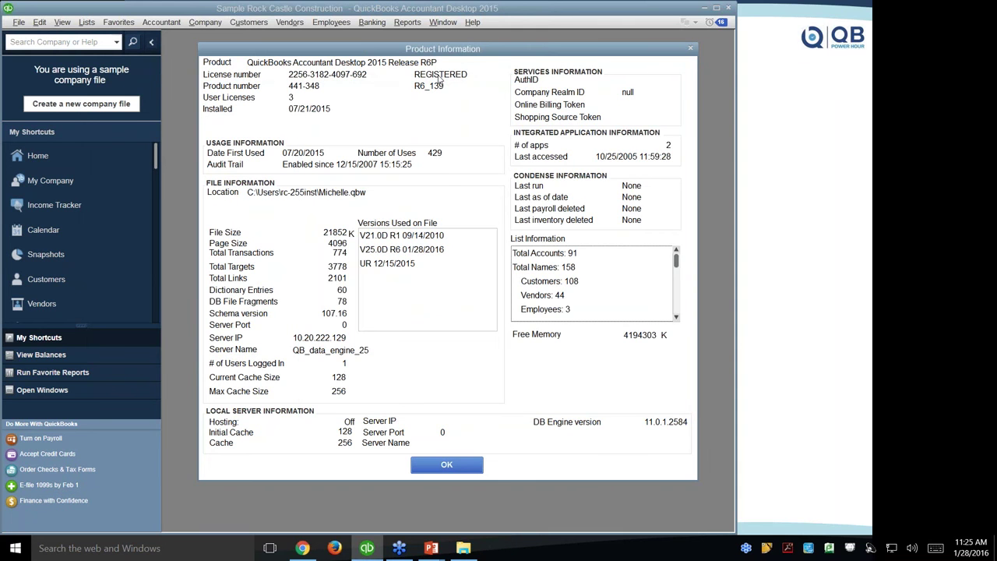
# Reopen QBWIN.LOG from Tech Help in Notepad, dismissing the select-a-file warning.
pyautogui.press('F3')
pyautogui.click(432, 148)
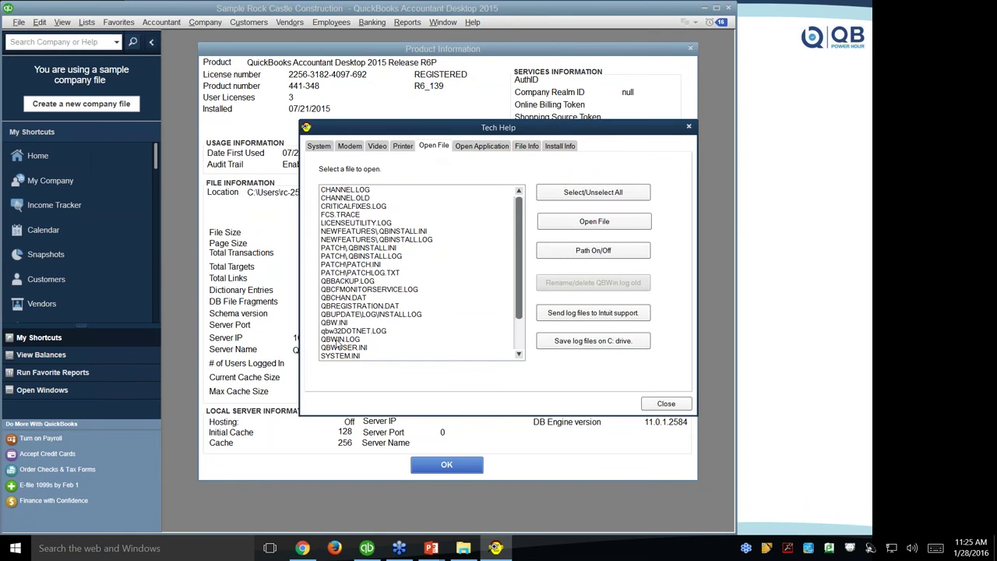
pyautogui.doubleClick(336, 342)
pyautogui.click(596, 224)
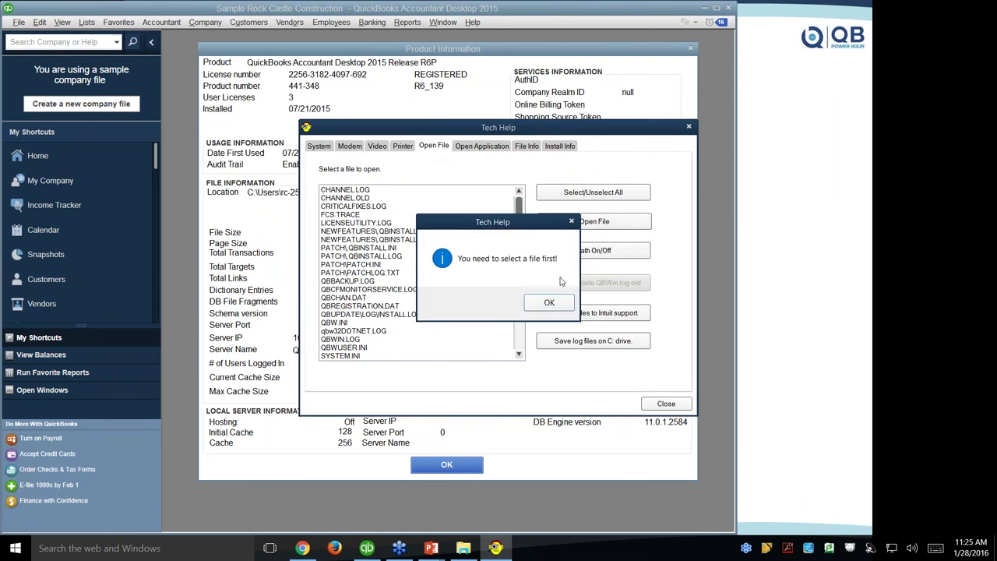
pyautogui.click(543, 303)
pyautogui.click(345, 339)
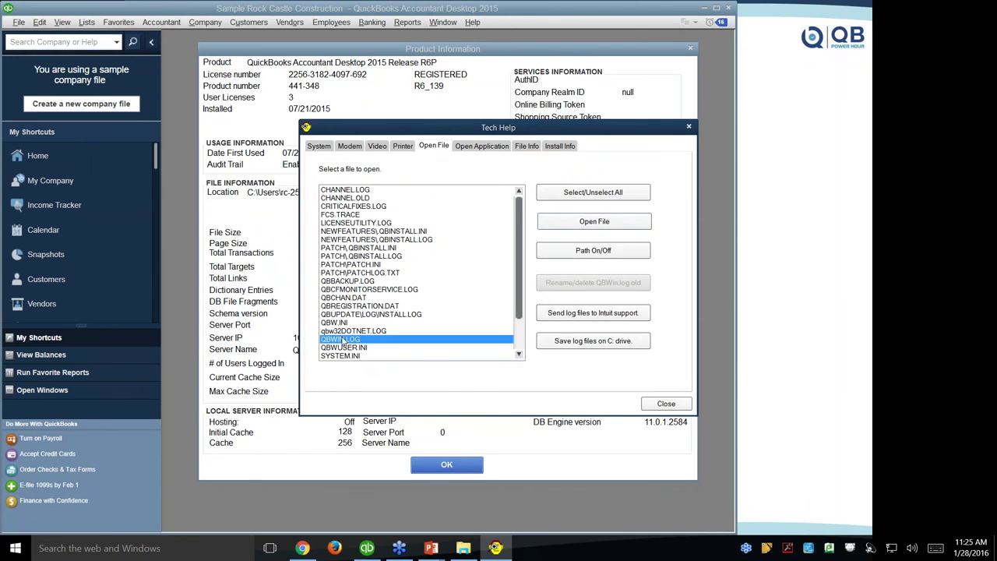
pyautogui.click(594, 223)
pyautogui.scroll(-10, 651, 202)
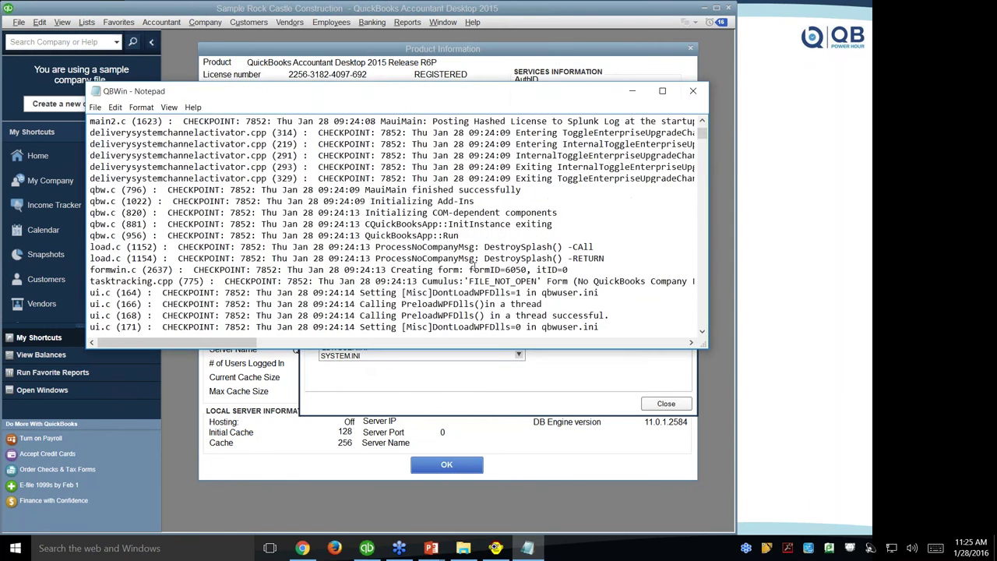
# Scroll the QBWin log to the END VERIFY LOG entries, then close Notepad.
pyautogui.moveTo(702, 134); pyautogui.dragTo(701, 324)
pyautogui.scroll(10, 327, 234)
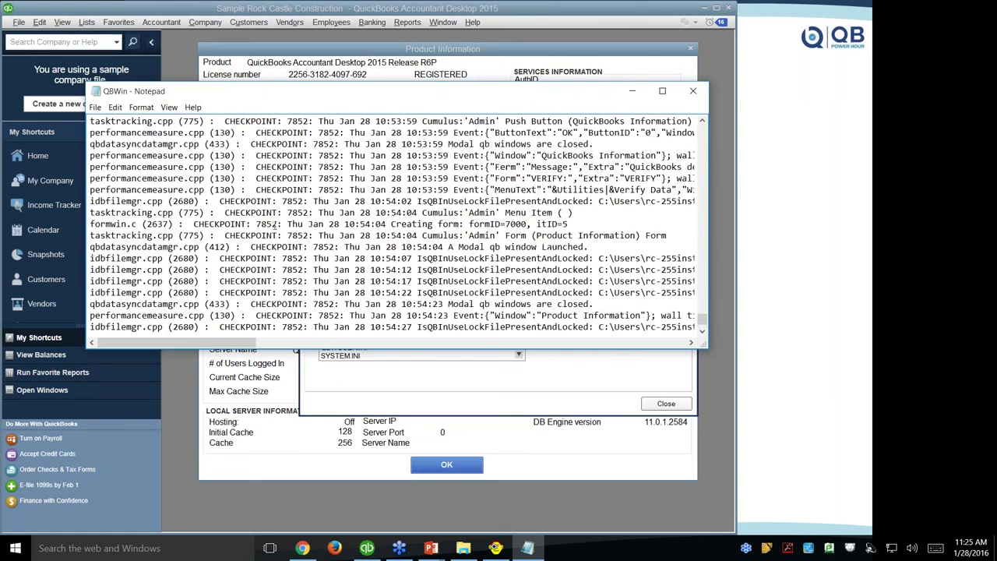
pyautogui.scroll(3, 282, 218)
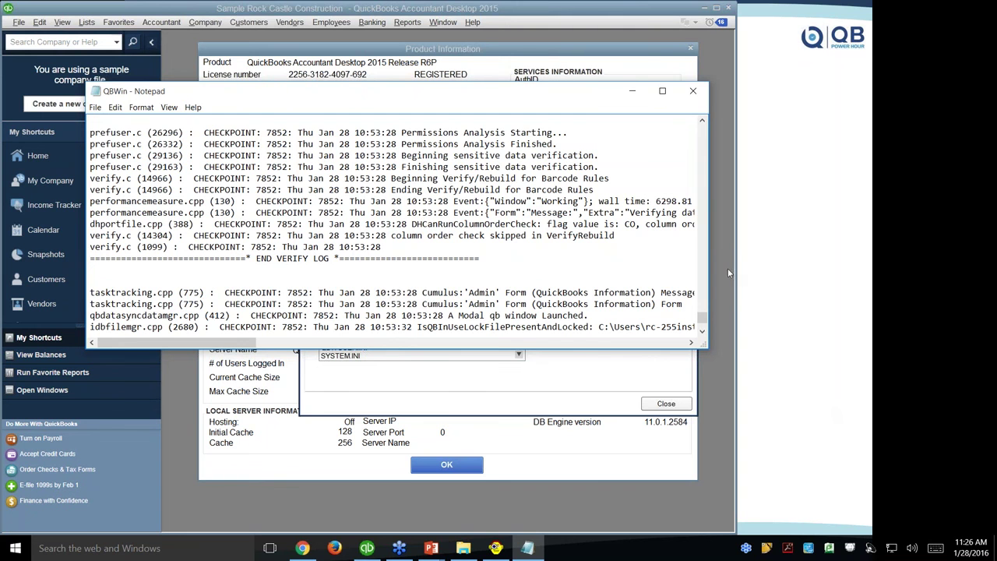
pyautogui.click(692, 90)
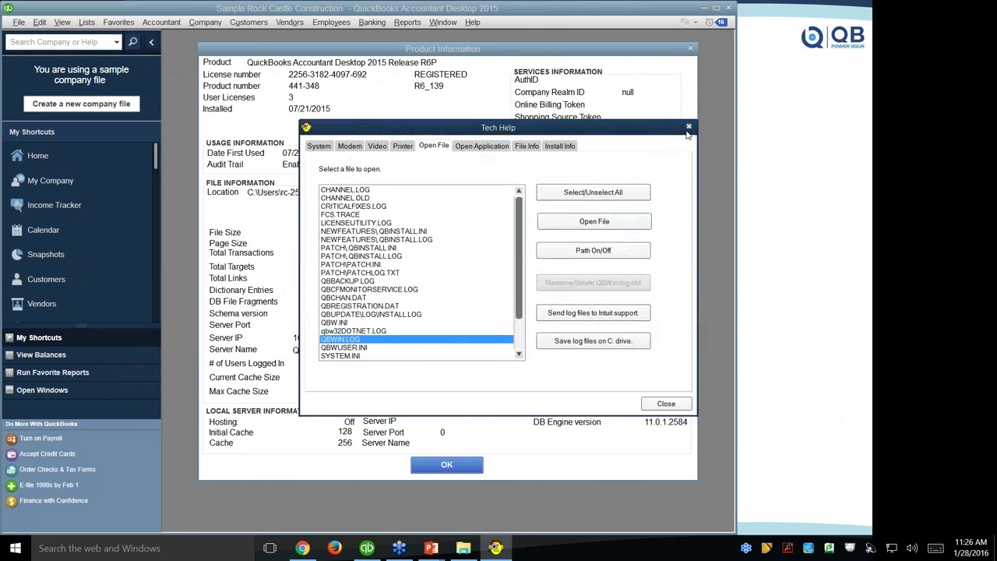
# Close Tech Help and Product Information, then start a Checking check with payee 'L'.
pyautogui.click(689, 126)
pyautogui.click(690, 50)
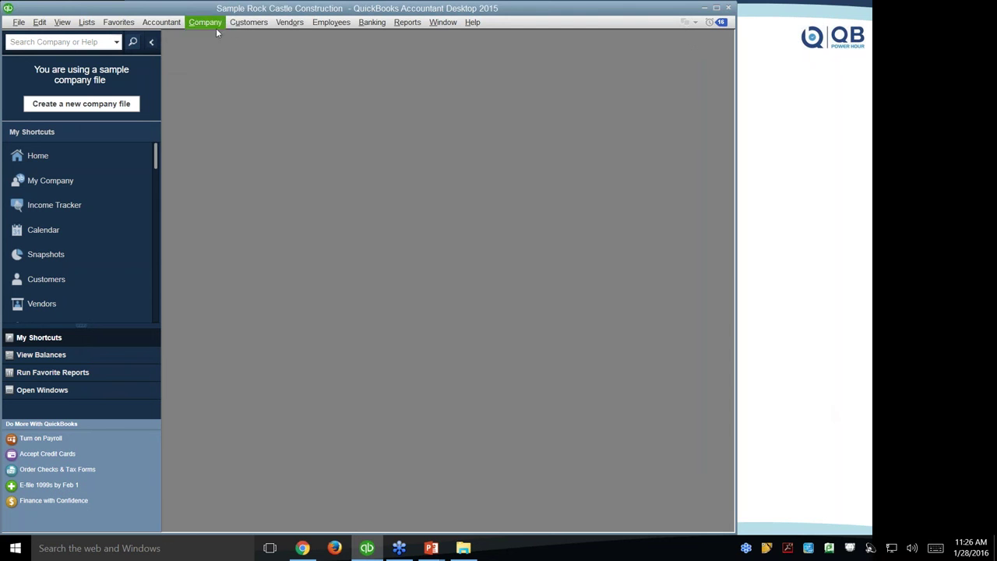
pyautogui.click(371, 25)
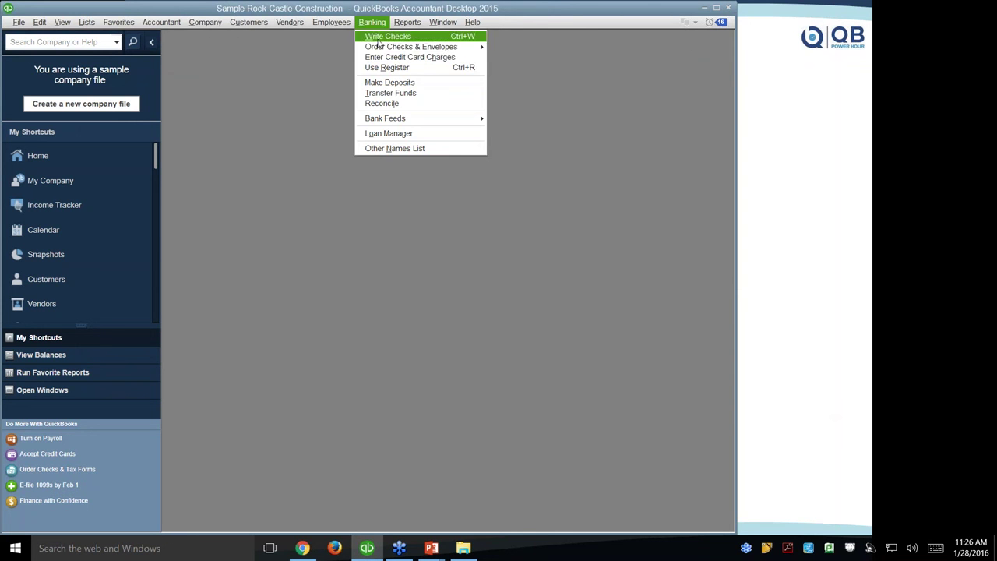
pyautogui.click(380, 36)
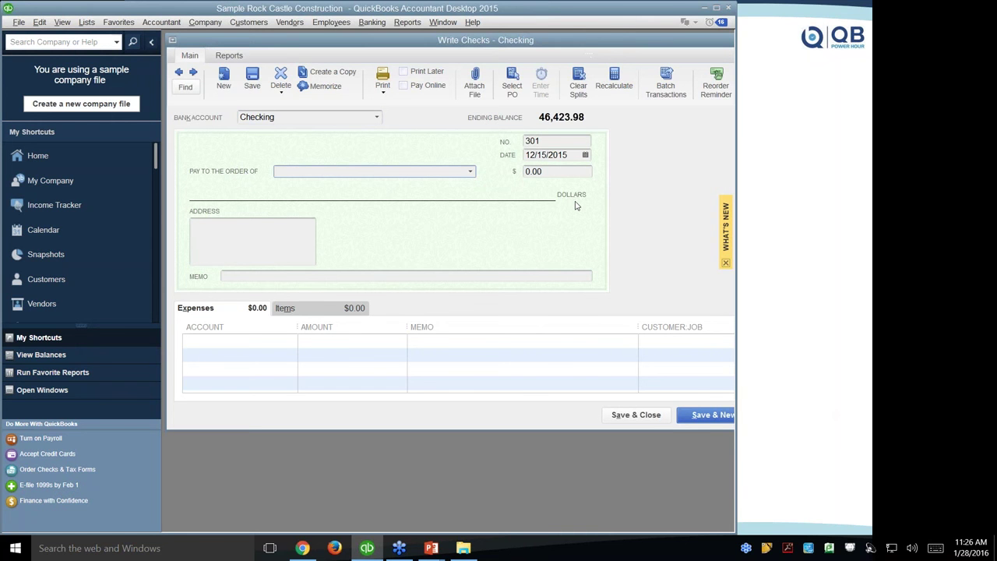
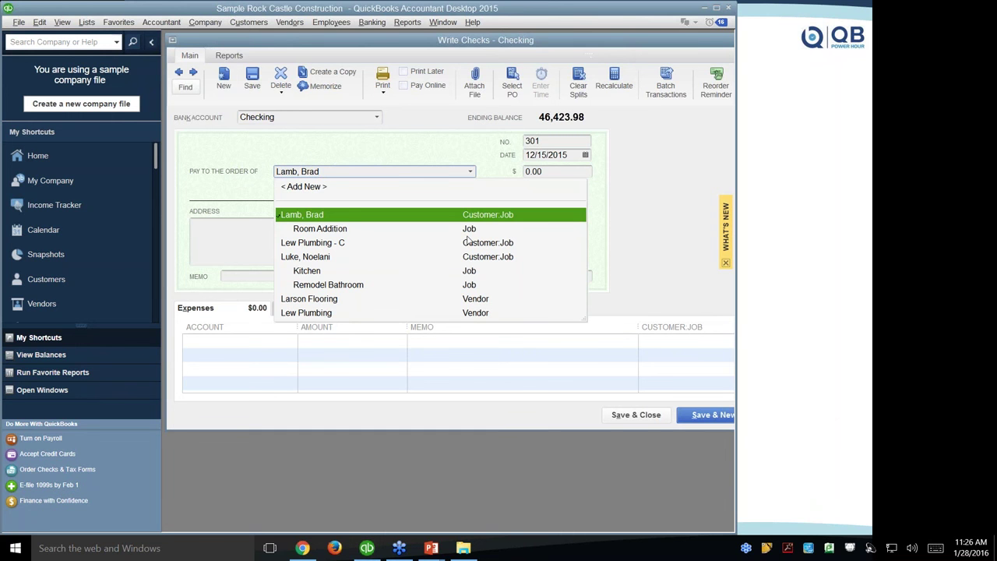
# Clear the check's payee, then browse the enlarged Name List and Thomas Kitchen & Bath's actions.
pyautogui.click(398, 163)
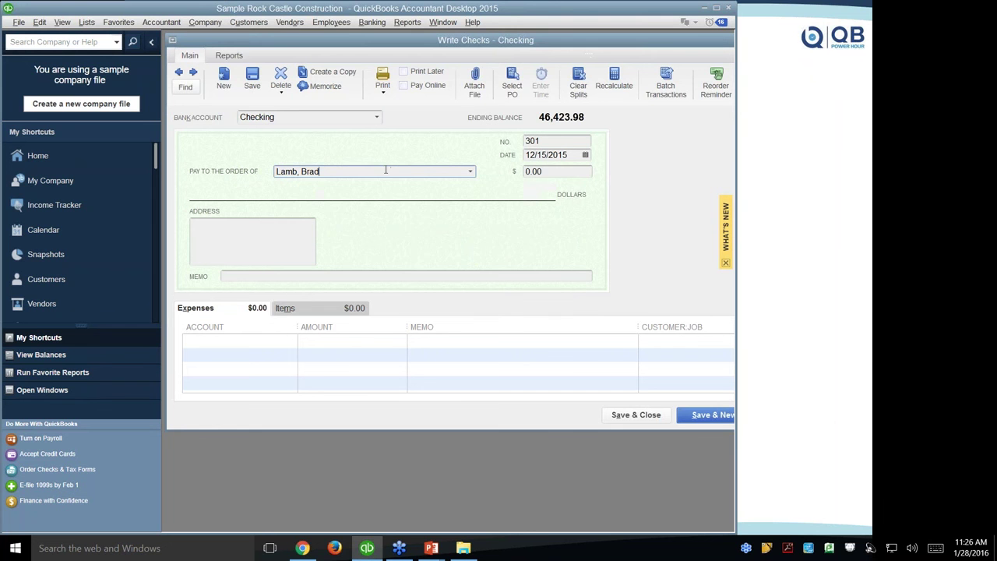
pyautogui.press('BackSpace')
pyautogui.press('BackSpace')
pyautogui.press('BackSpace')
pyautogui.press('BackSpace')
pyautogui.press('BackSpace')
pyautogui.press('BackSpace')
pyautogui.press('BackSpace')
pyautogui.press('BackSpace')
pyautogui.press('BackSpace')
pyautogui.press('BackSpace')
pyautogui.hotkey('ctrl', 'l')
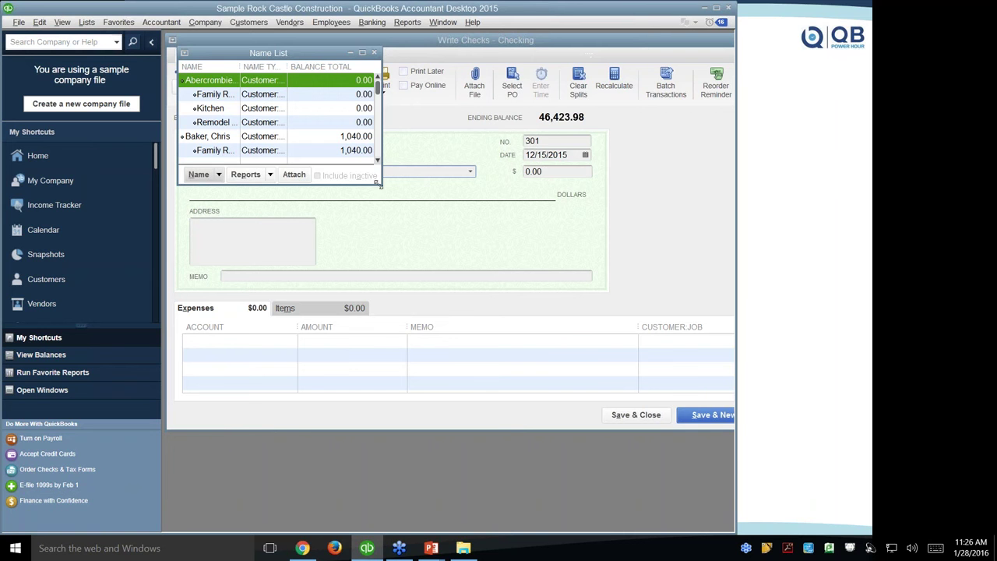
pyautogui.moveTo(382, 187); pyautogui.dragTo(559, 296)
pyautogui.scroll(-20, 335, 204)
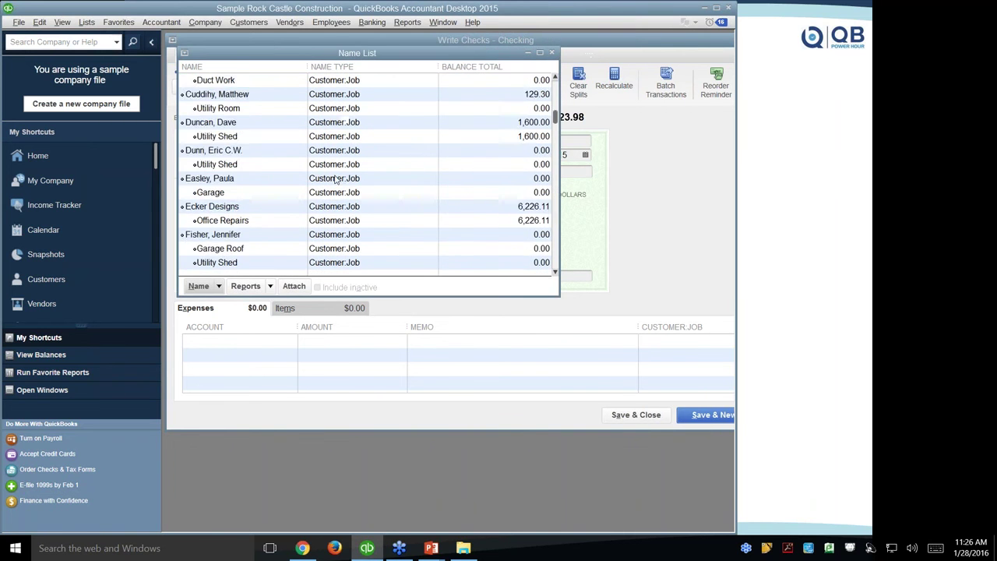
pyautogui.scroll(-20, 335, 207)
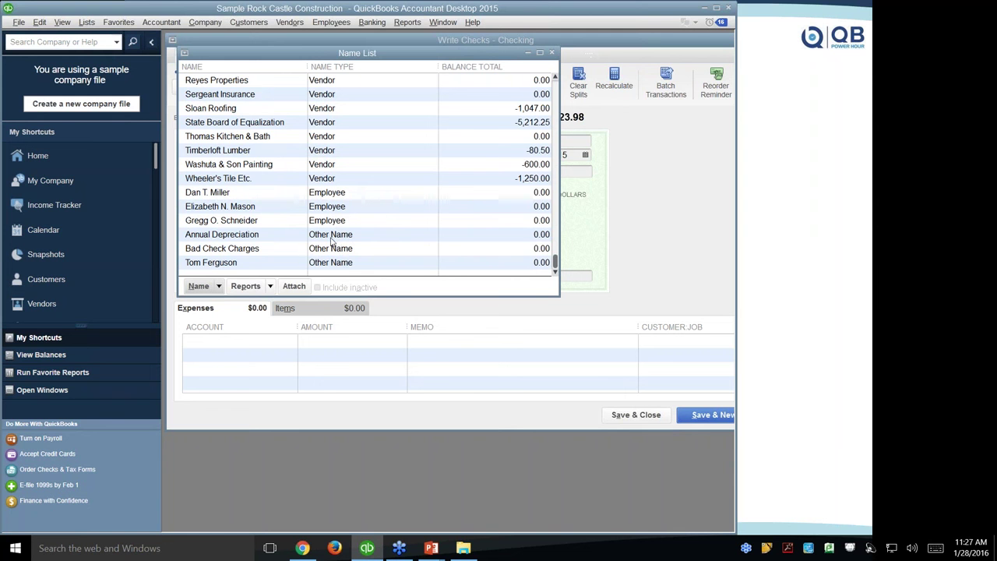
pyautogui.rightClick(294, 139)
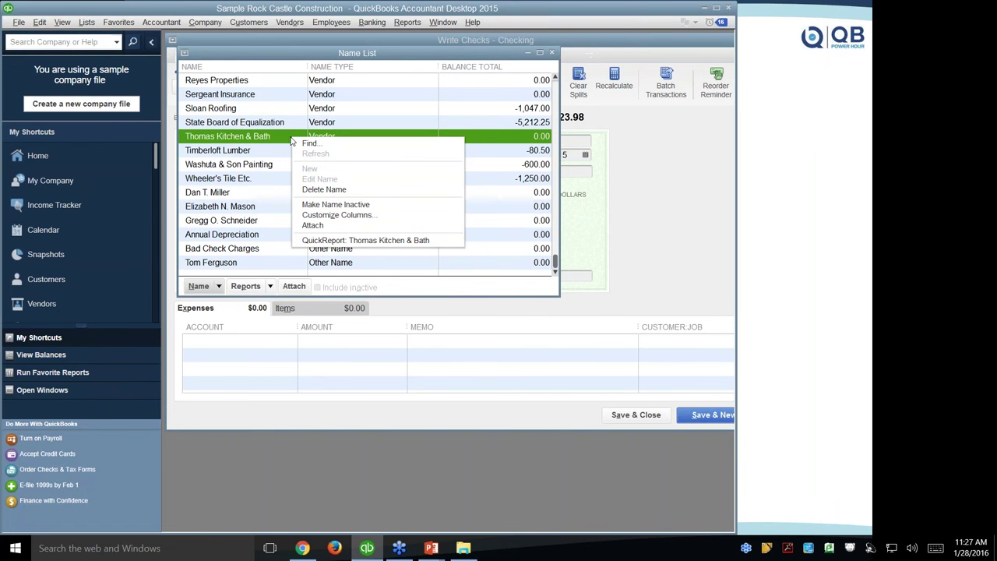
pyautogui.click(218, 286)
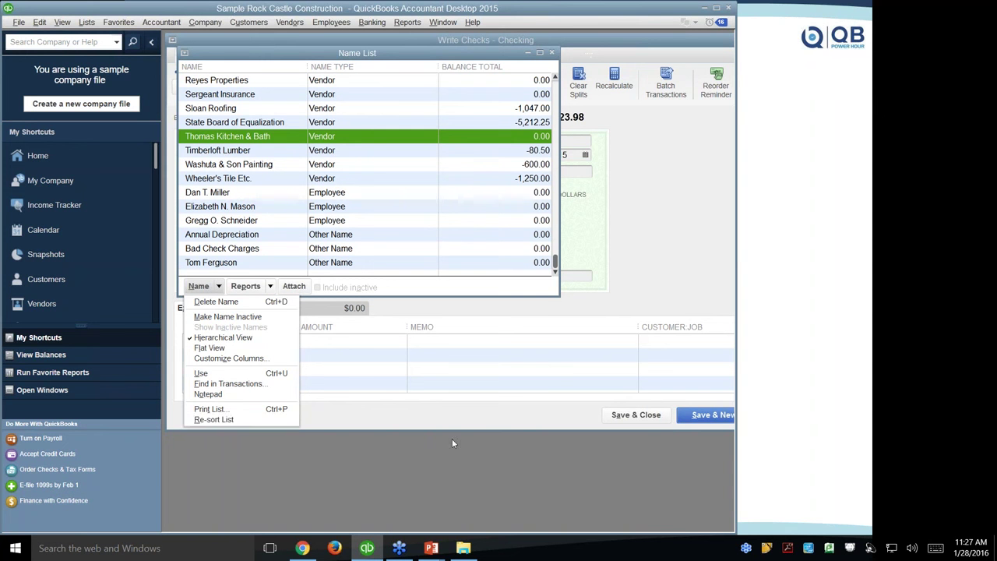
pyautogui.click(471, 475)
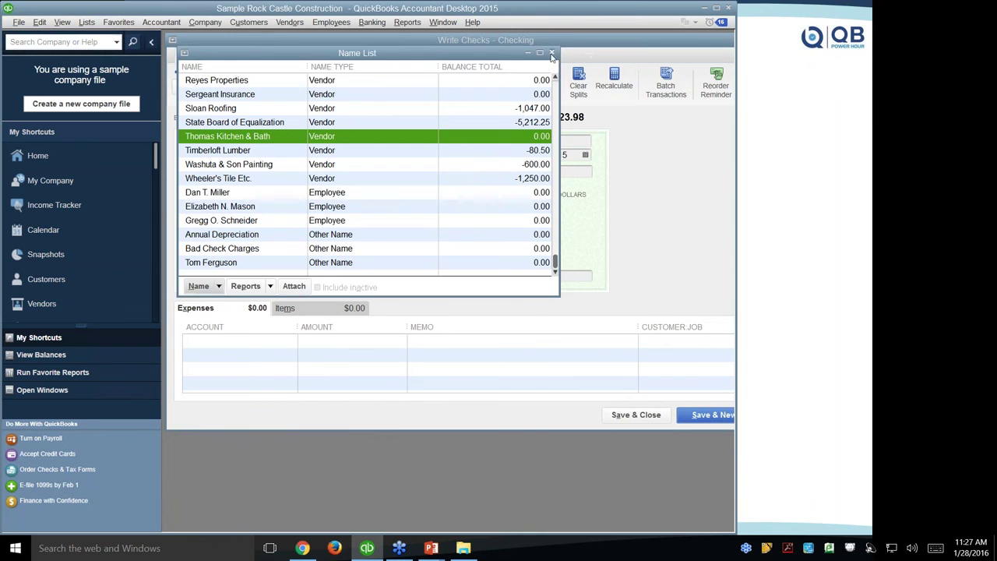
pyautogui.click(552, 52)
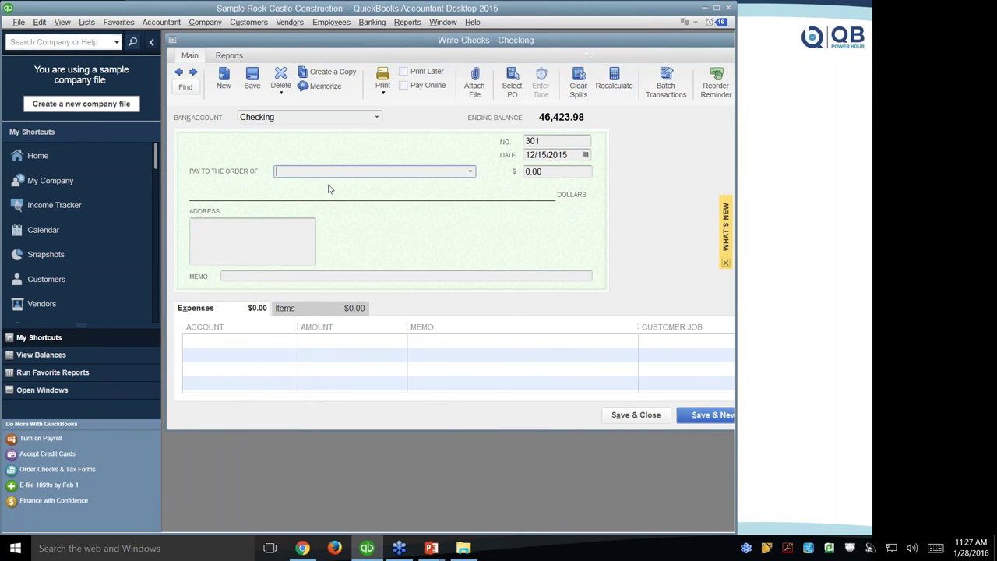
# Reopen and close the Name List, then bring up the File menu.
pyautogui.hotkey('ctrl', 'l')
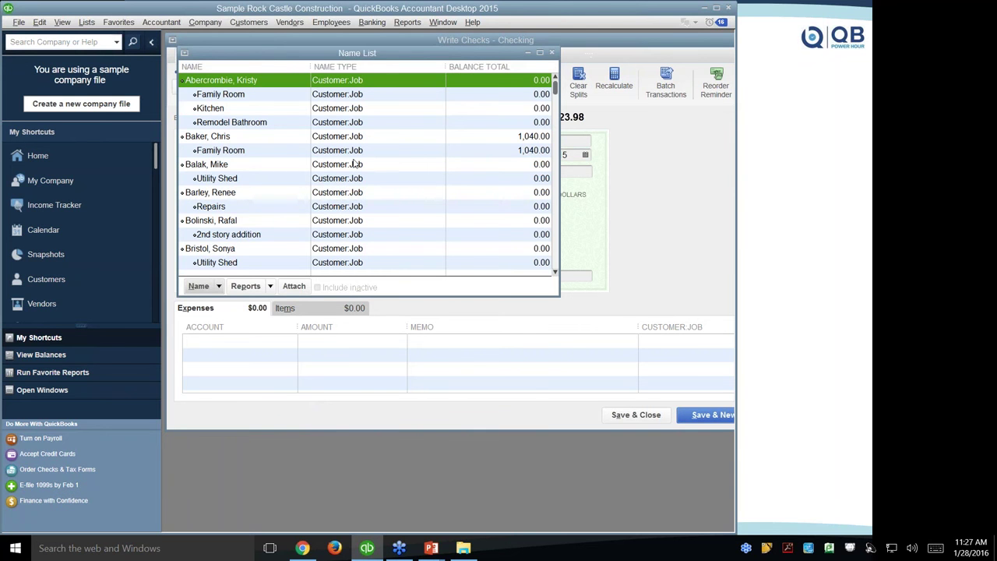
pyautogui.click(551, 53)
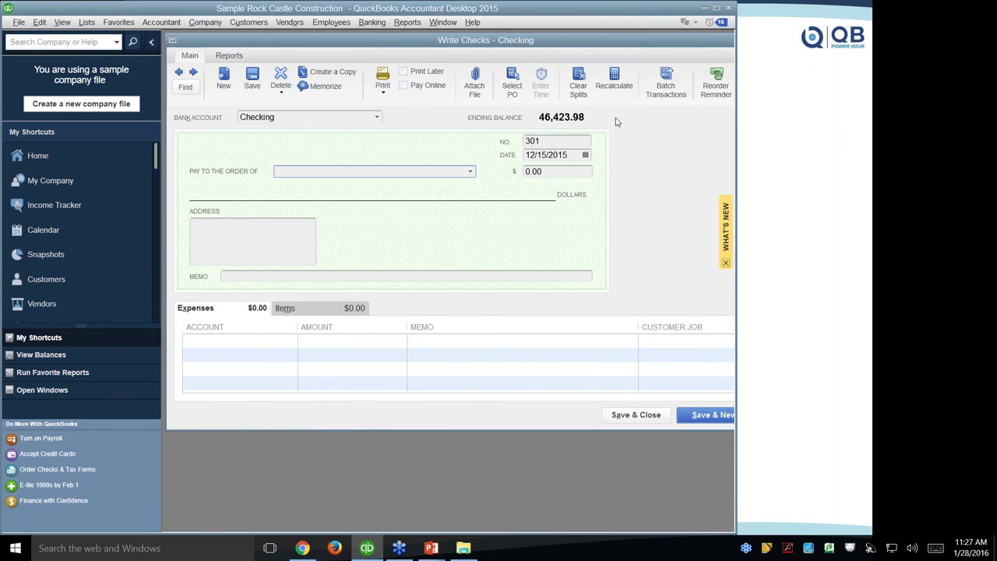
pyautogui.click(11, 24)
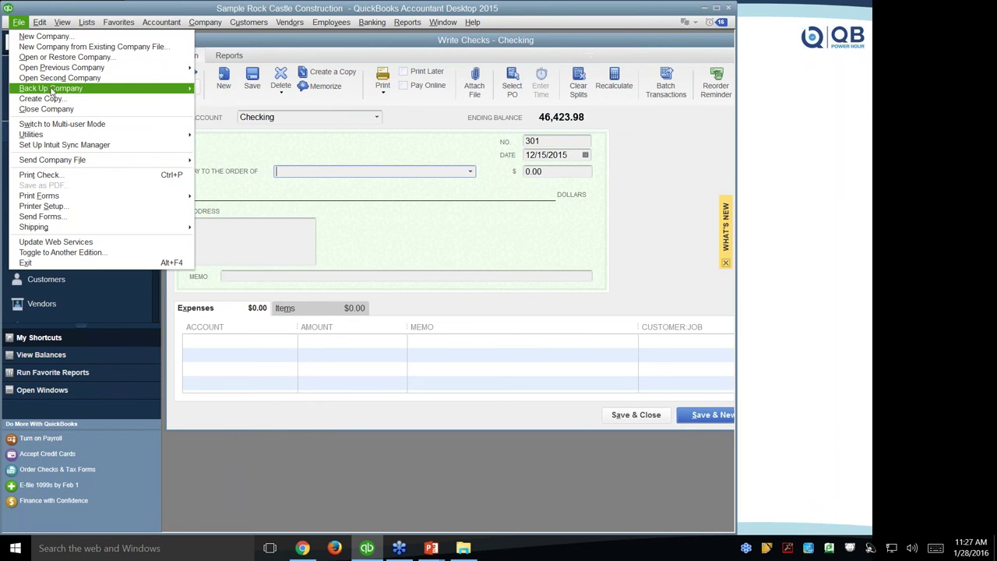
# Launch Condense Data from the File > Utilities submenu.
pyautogui.moveTo(51, 91)
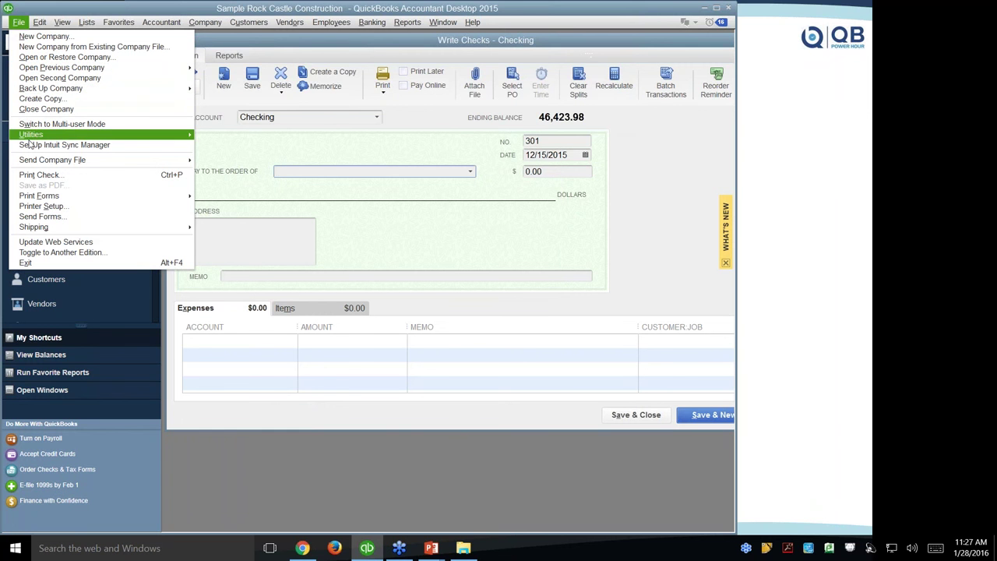
pyautogui.moveTo(39, 136)
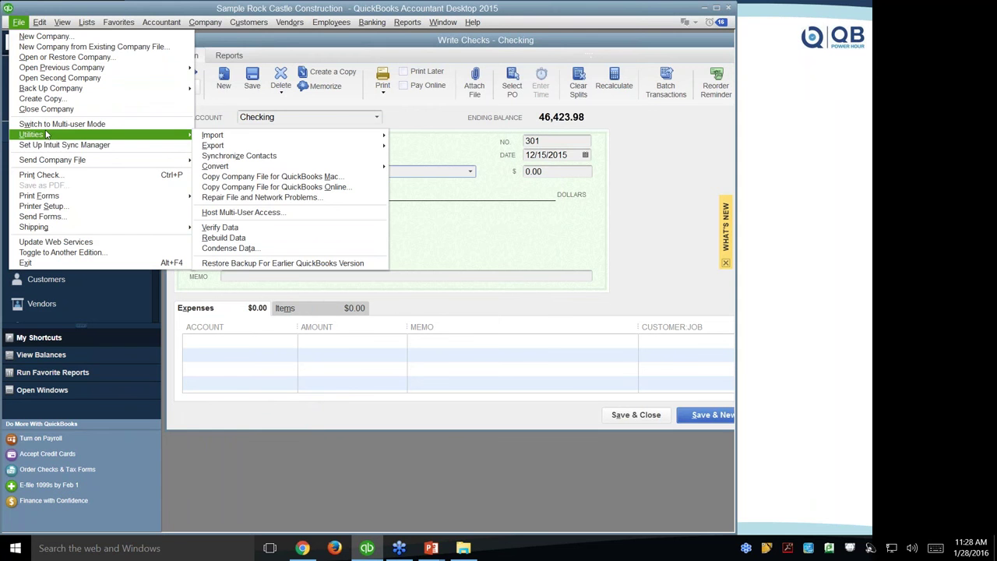
pyautogui.click(374, 213)
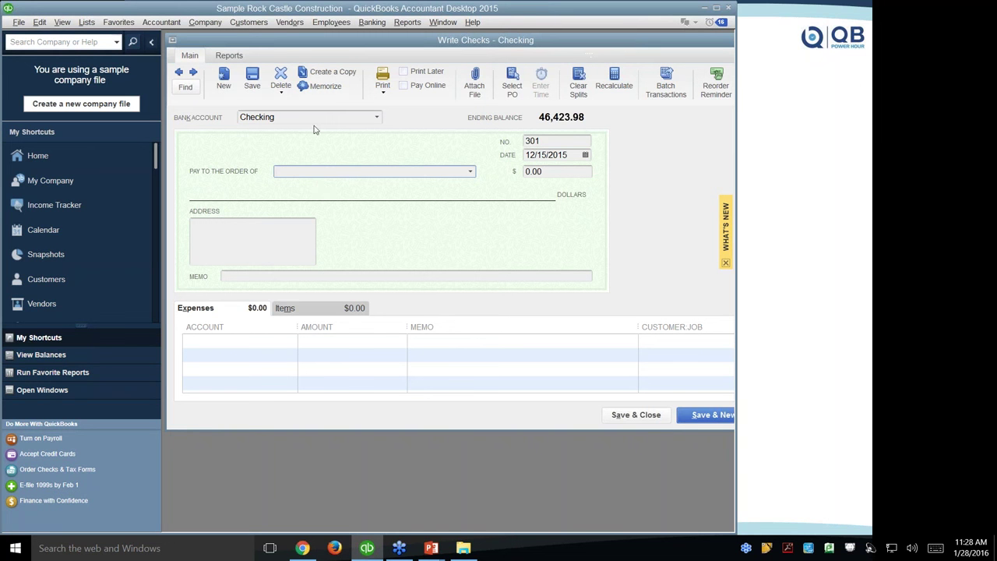
pyautogui.click(24, 24)
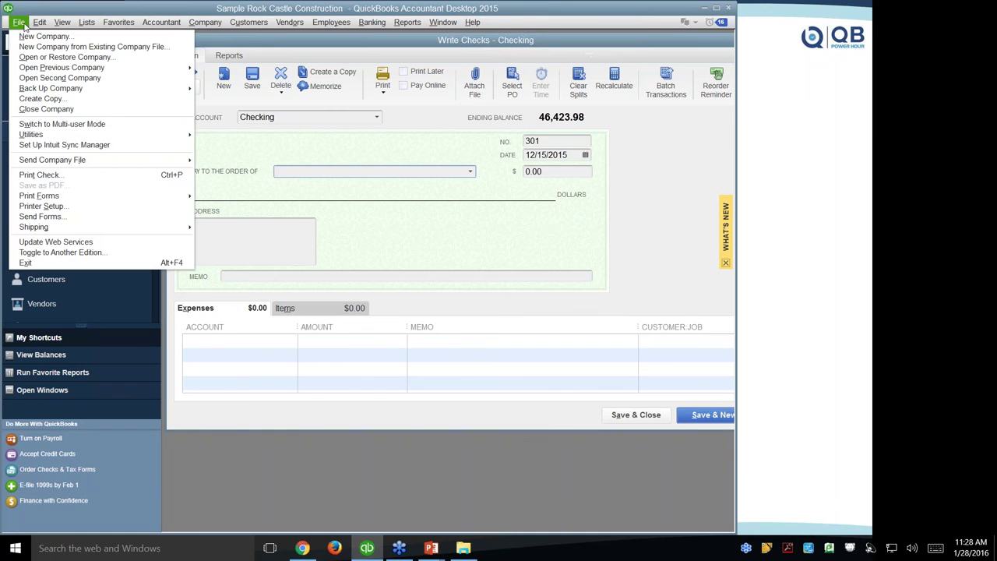
pyautogui.moveTo(36, 137)
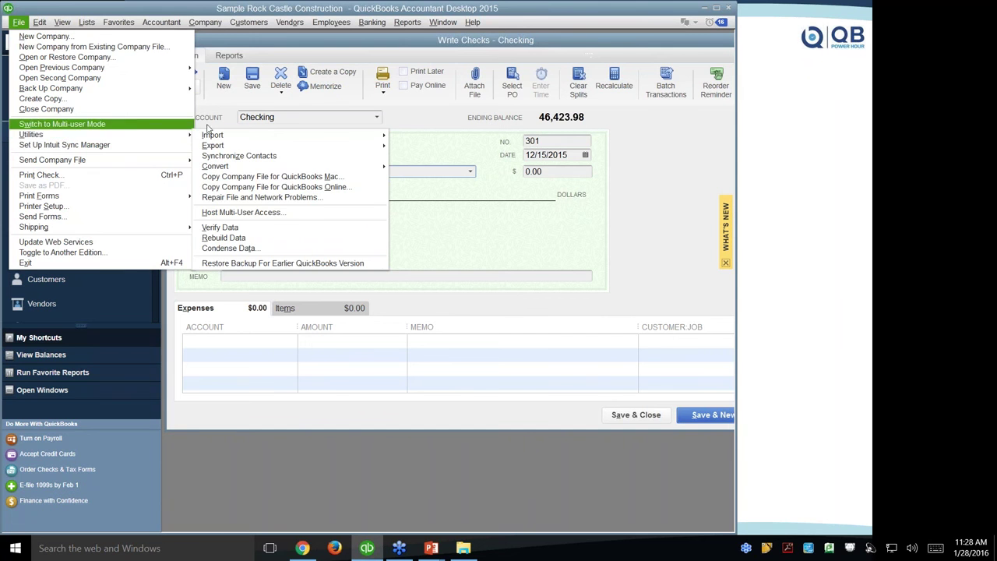
pyautogui.moveTo(157, 138)
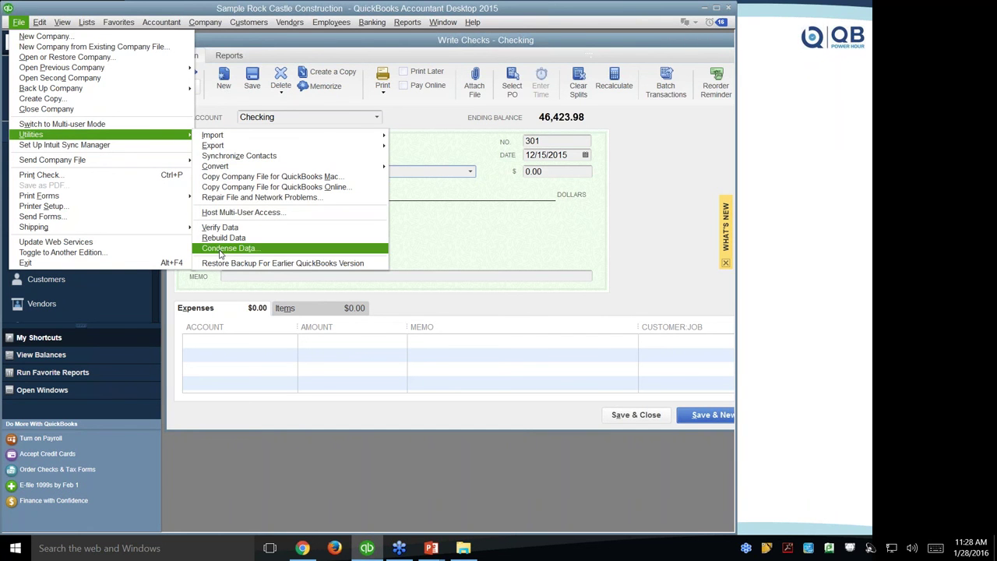
pyautogui.click(221, 248)
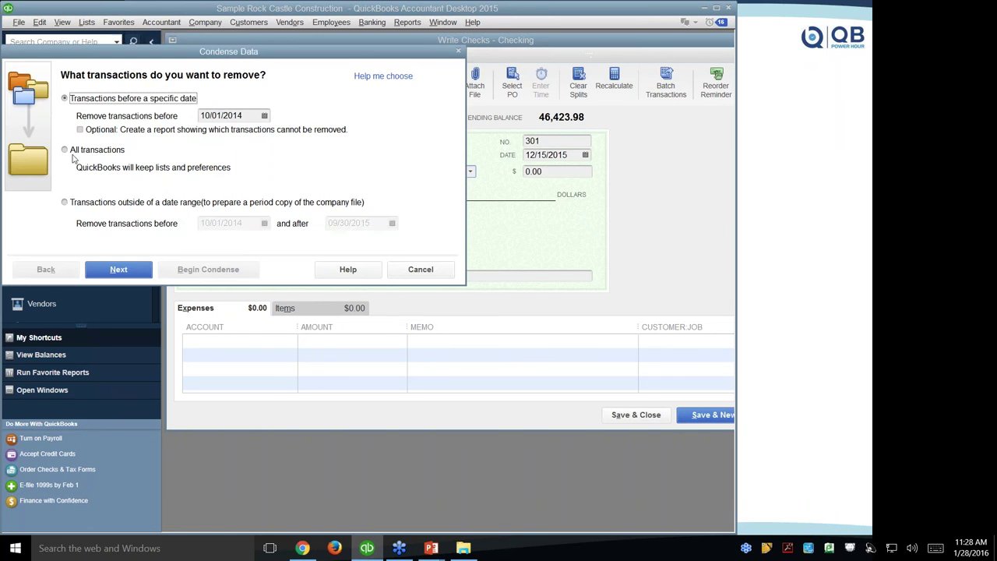
# Center the Condense Data wizard, enter a 12/31/2014 cutoff date, and continue.
pyautogui.moveTo(113, 46); pyautogui.dragTo(323, 43)
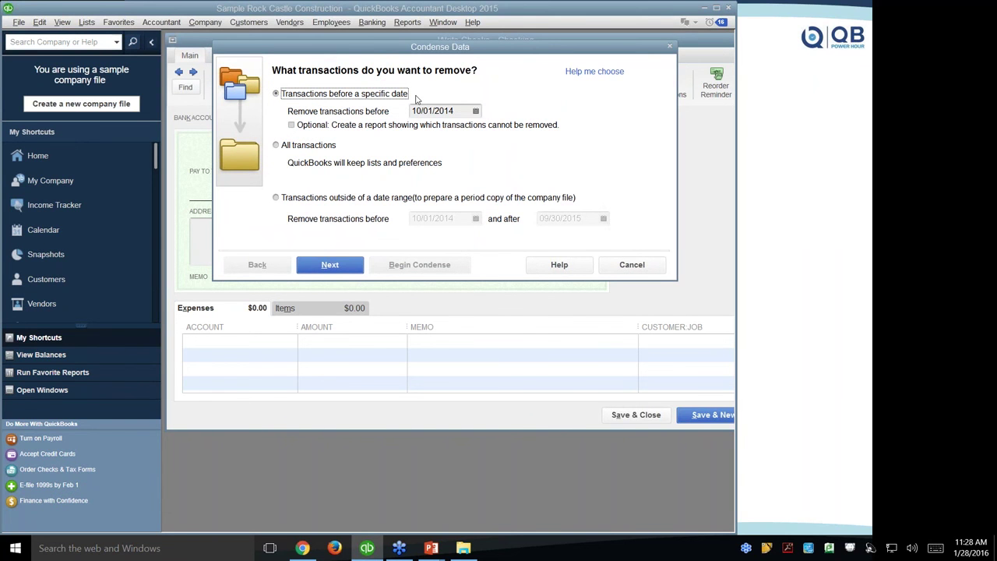
pyautogui.click(458, 110)
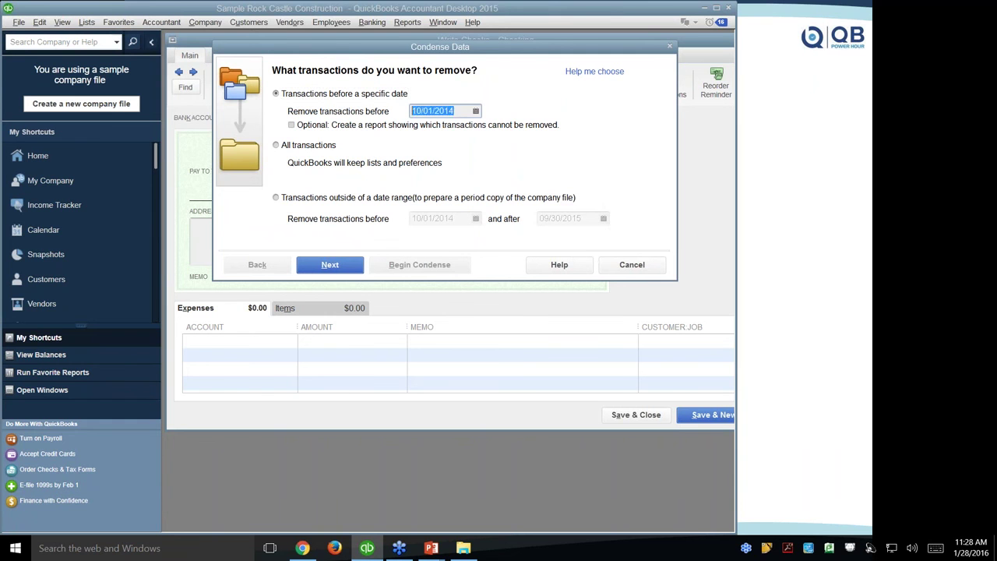
pyautogui.write('12')
pyautogui.rightClick(2, 553)
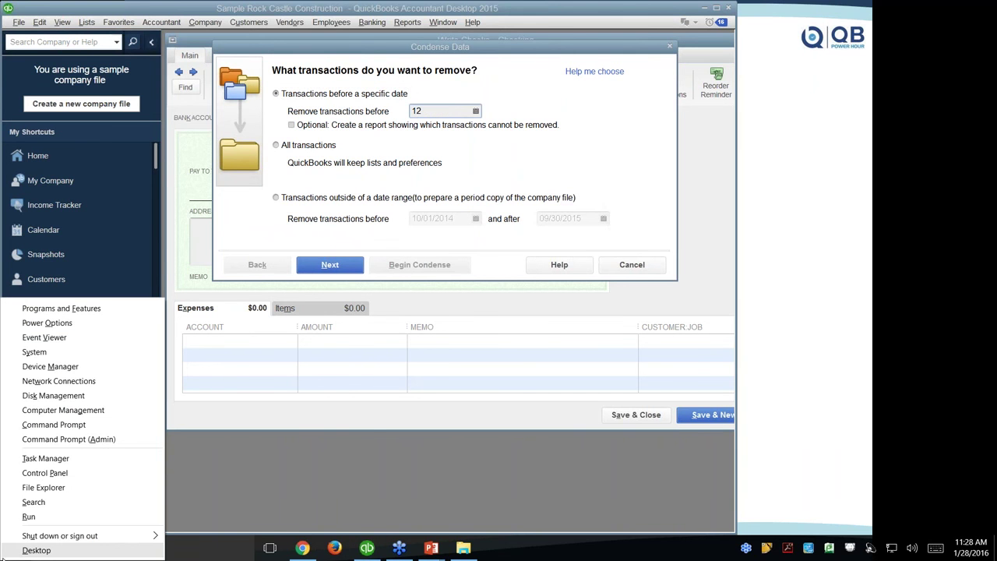
pyautogui.press('Escape')
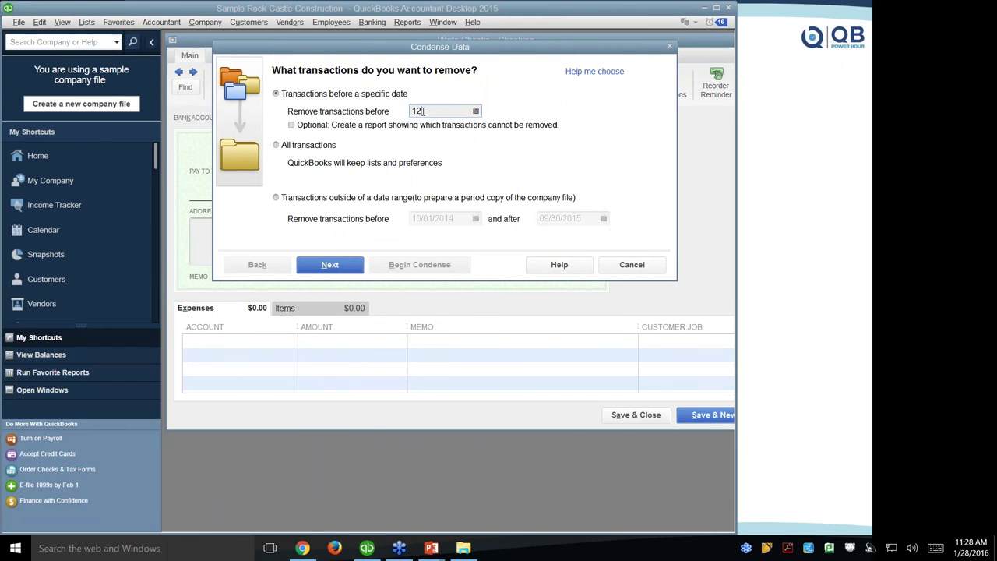
pyautogui.write('/31/2014')
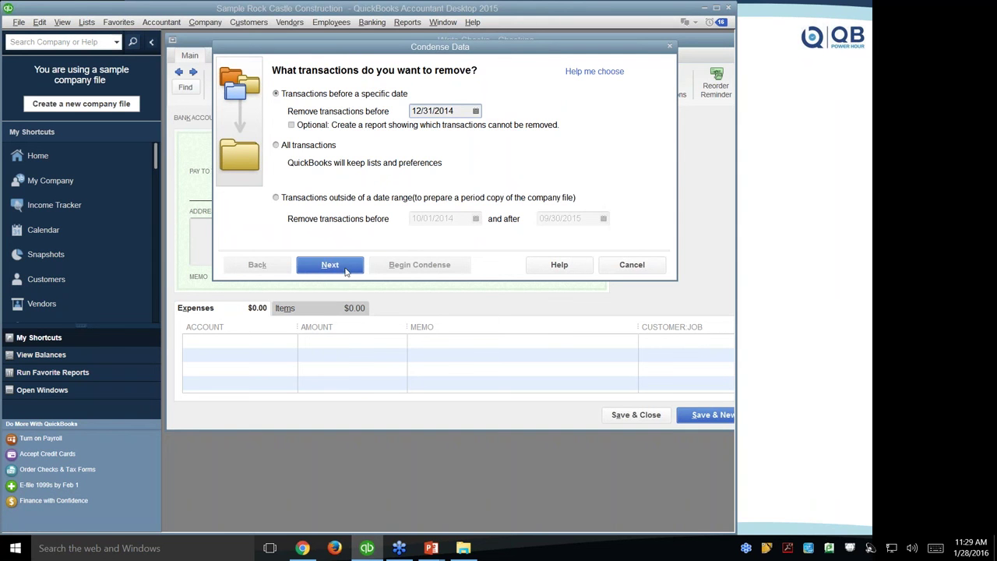
pyautogui.click(344, 267)
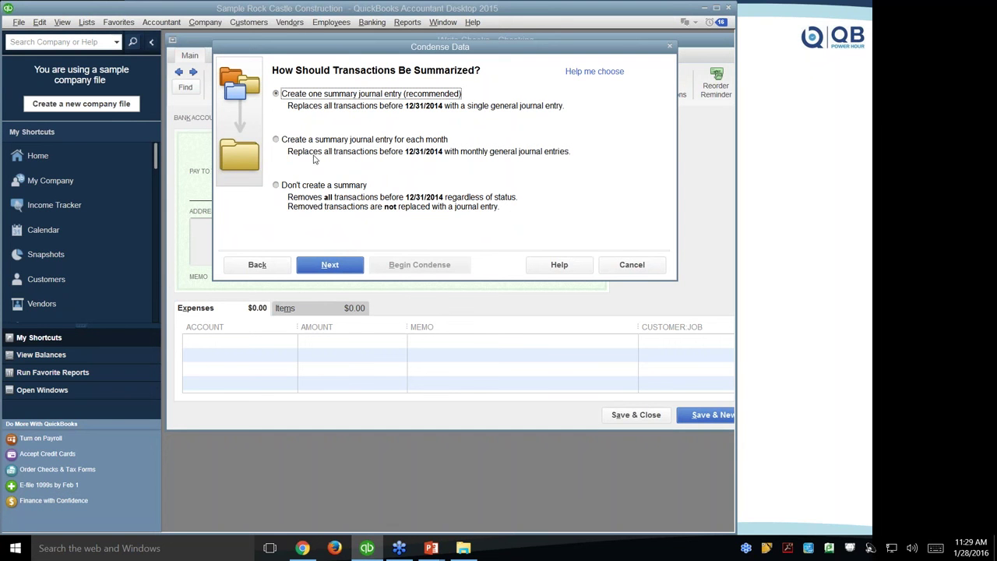
# Step through the Condense Data pages to unused list entries, then cancel the wizard.
pyautogui.click(336, 266)
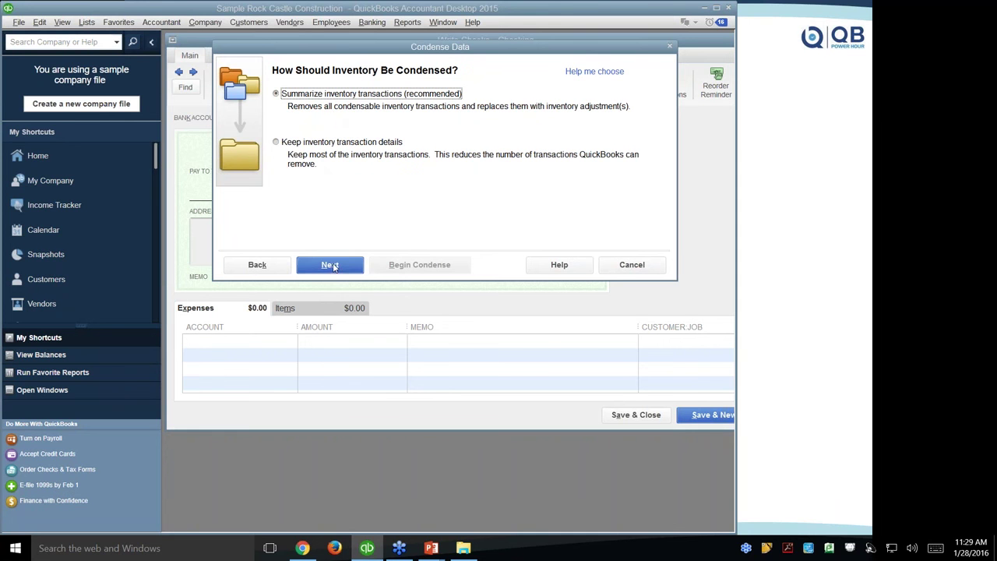
pyautogui.click(330, 266)
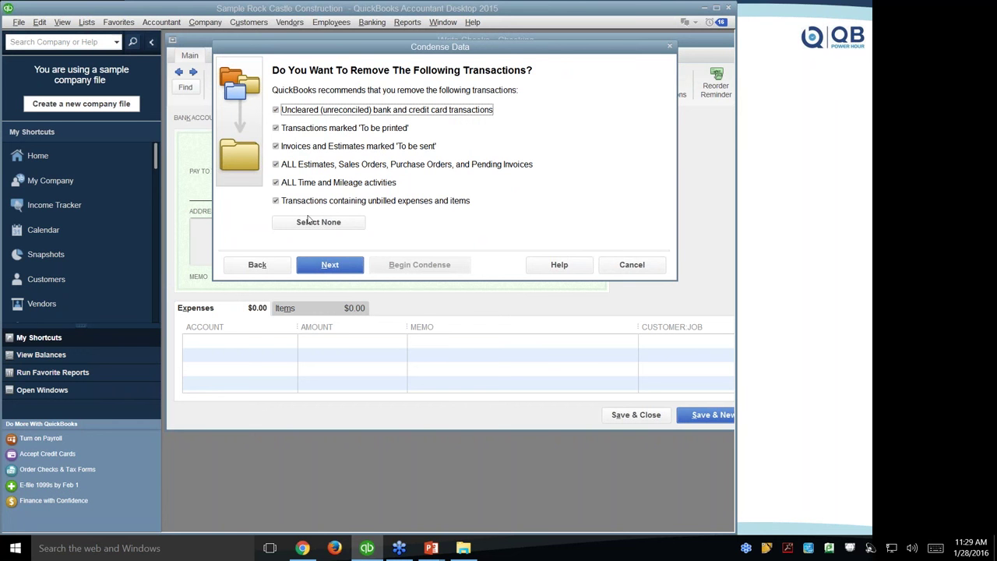
pyautogui.click(336, 267)
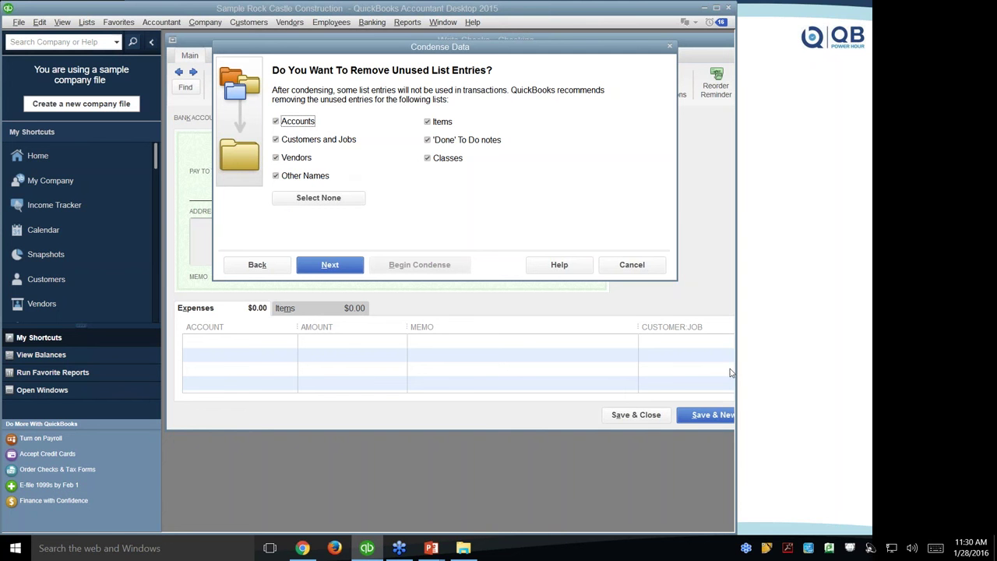
pyautogui.click(702, 360)
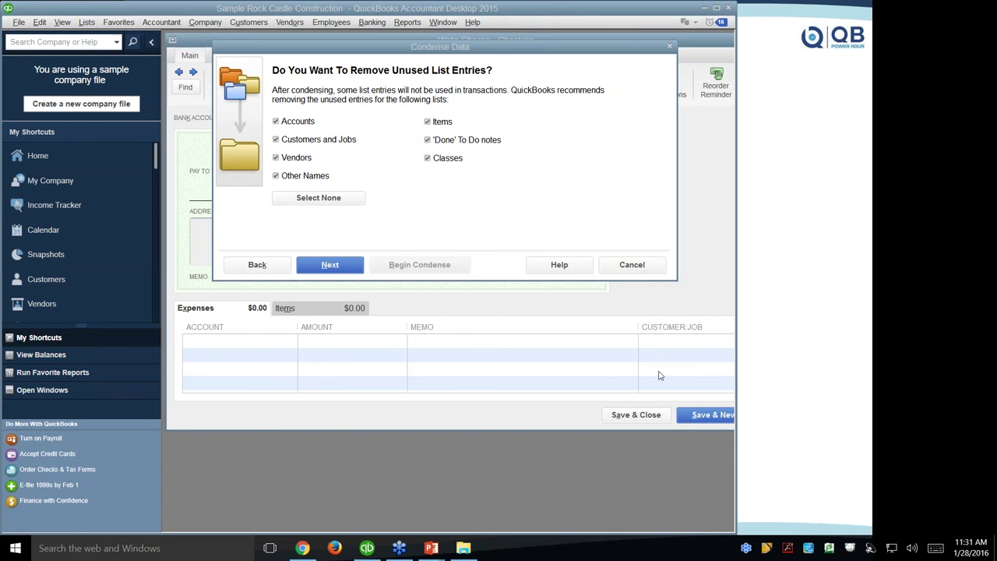
pyautogui.click(651, 264)
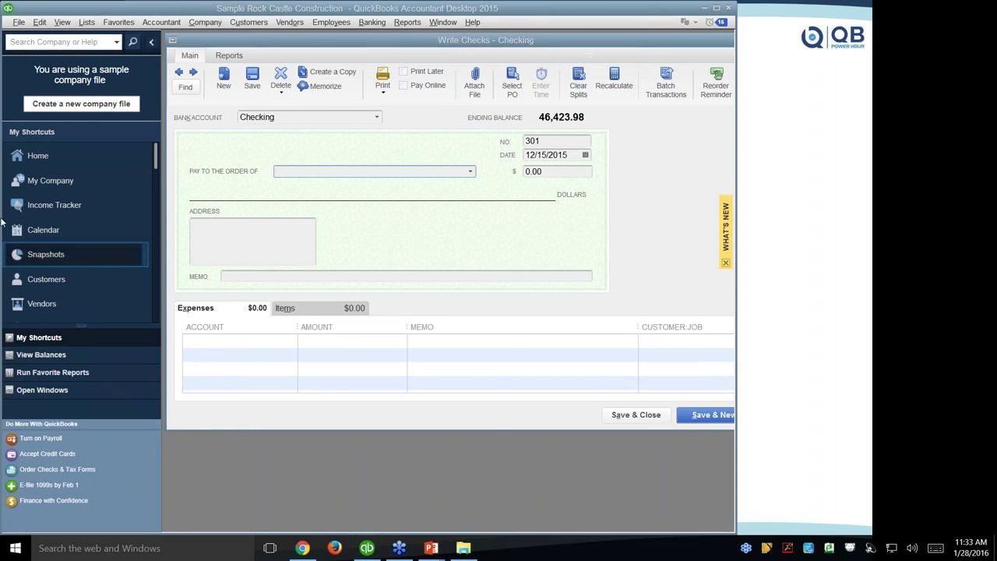
# Open the Condense Data wizard from File > Utilities.
pyautogui.click(14, 24)
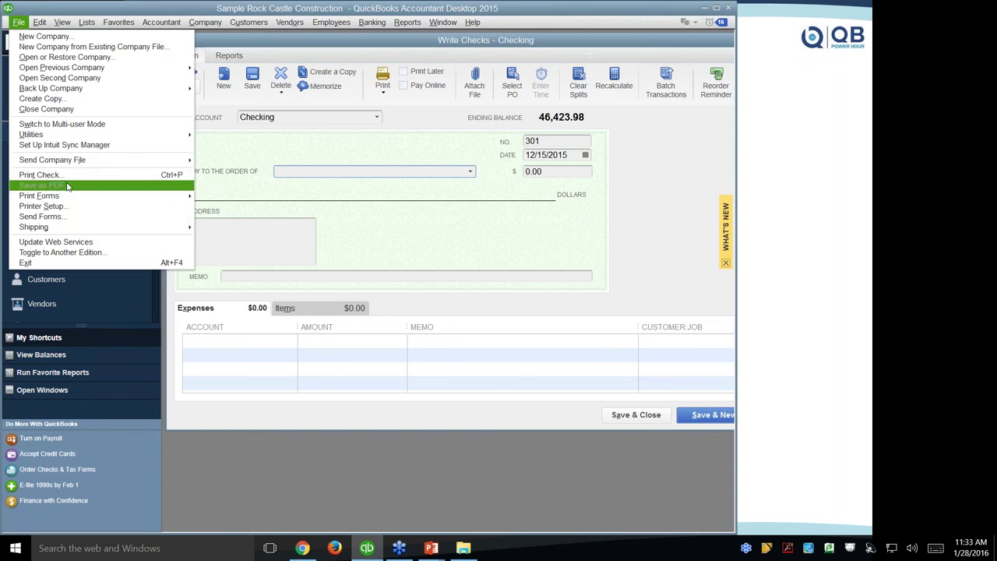
pyautogui.moveTo(70, 138)
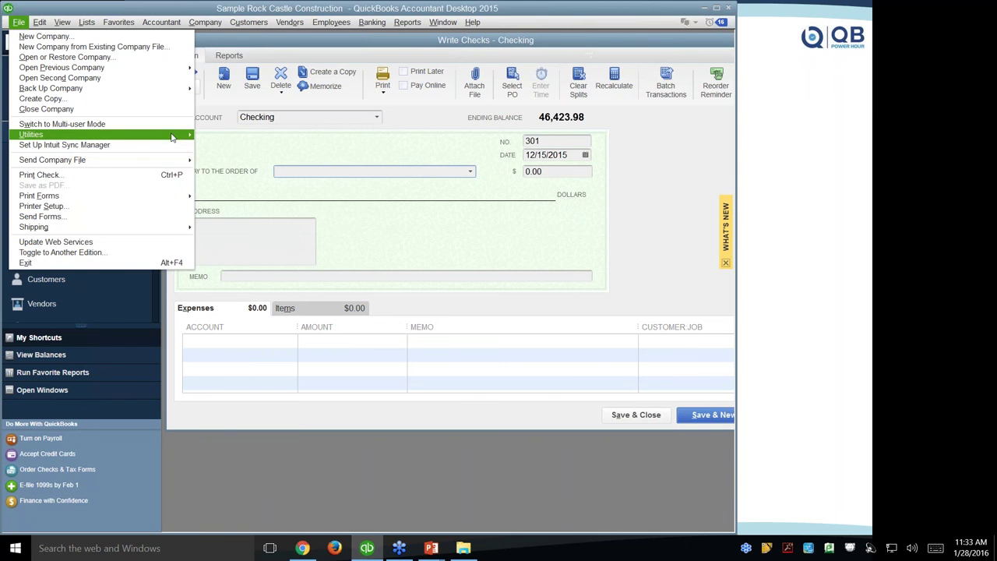
pyautogui.moveTo(175, 138)
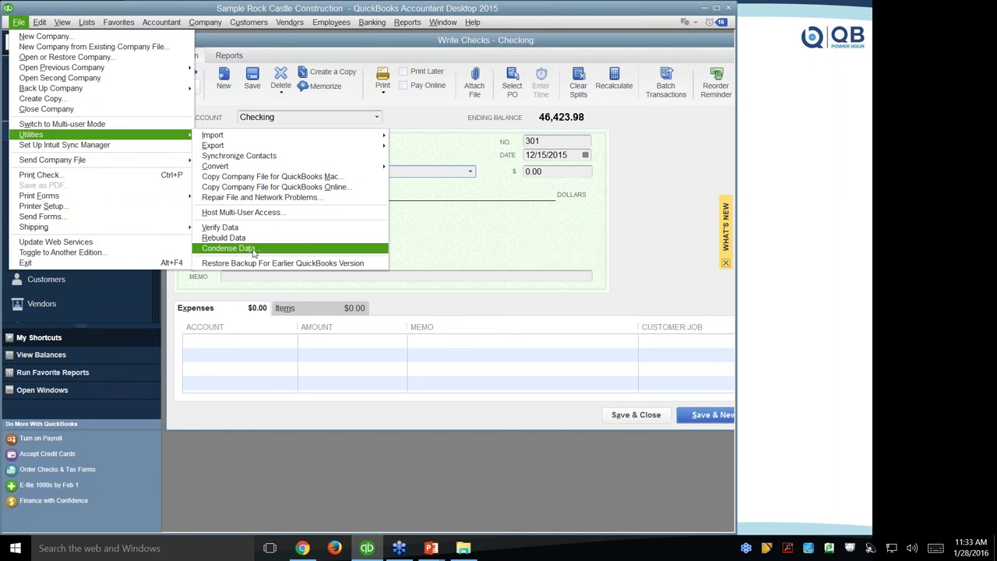
pyautogui.click(270, 253)
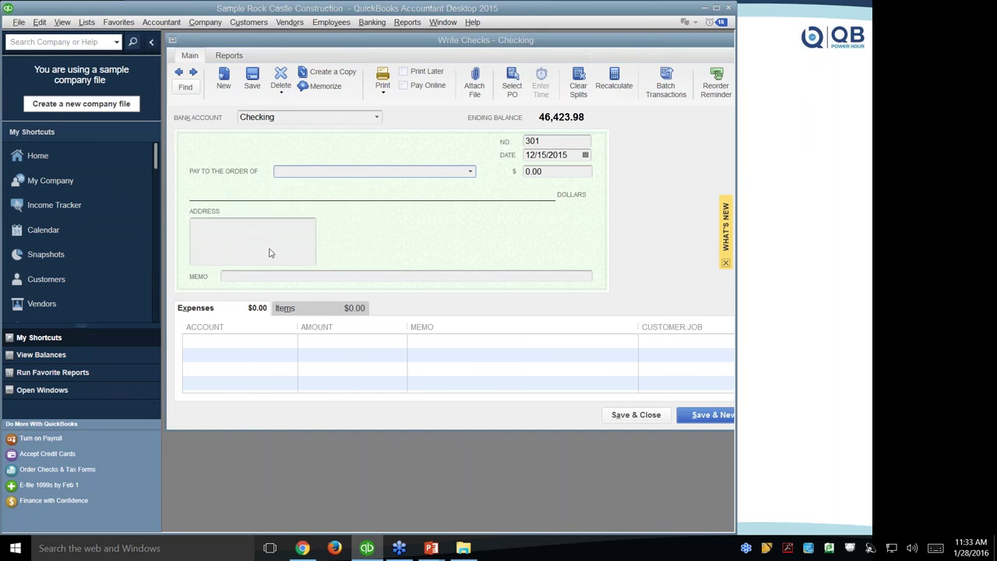
# Preview the summary choices, go back, and select 'Transactions outside of a date range' (10/01/2014–09/30/2015).
pyautogui.click(324, 264)
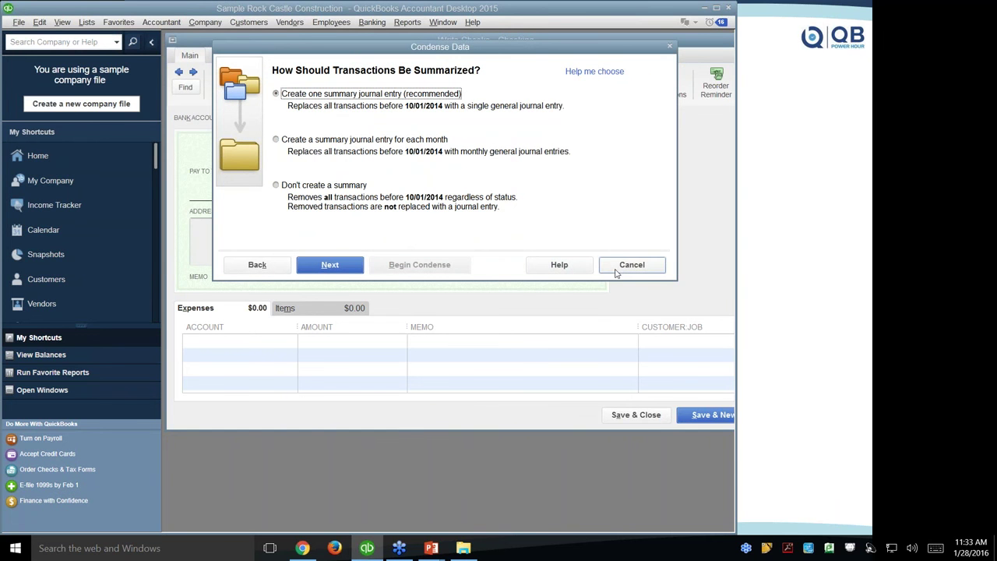
pyautogui.click(259, 265)
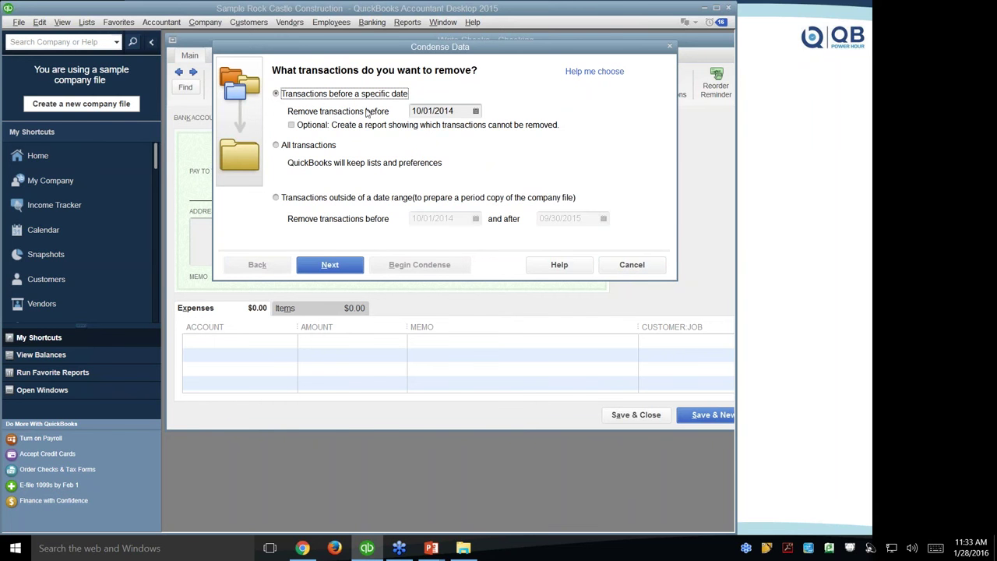
pyautogui.click(276, 198)
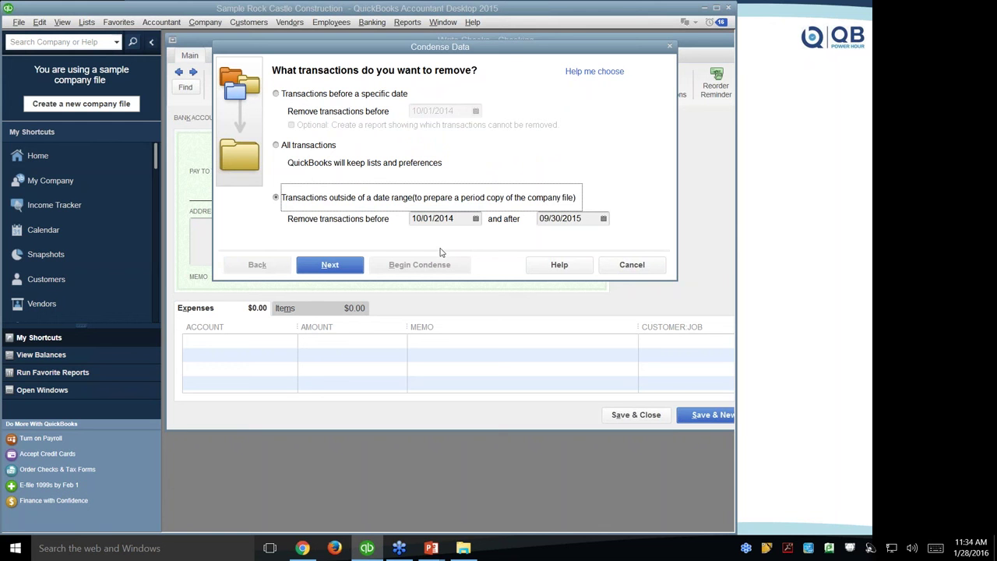
# Select 'All transactions' in the Condense Data wizard, then cancel the wizard.
pyautogui.click(275, 147)
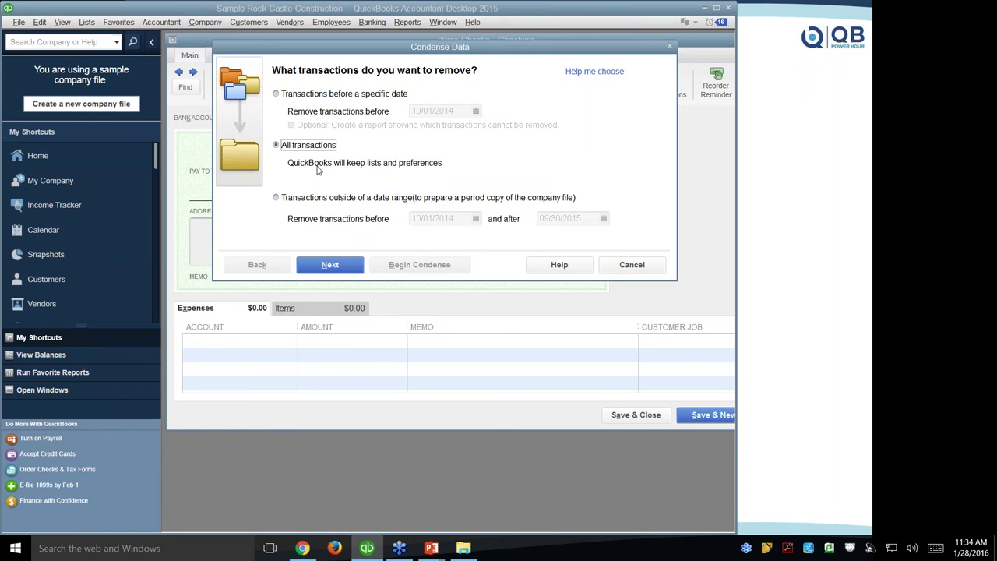
pyautogui.click(638, 271)
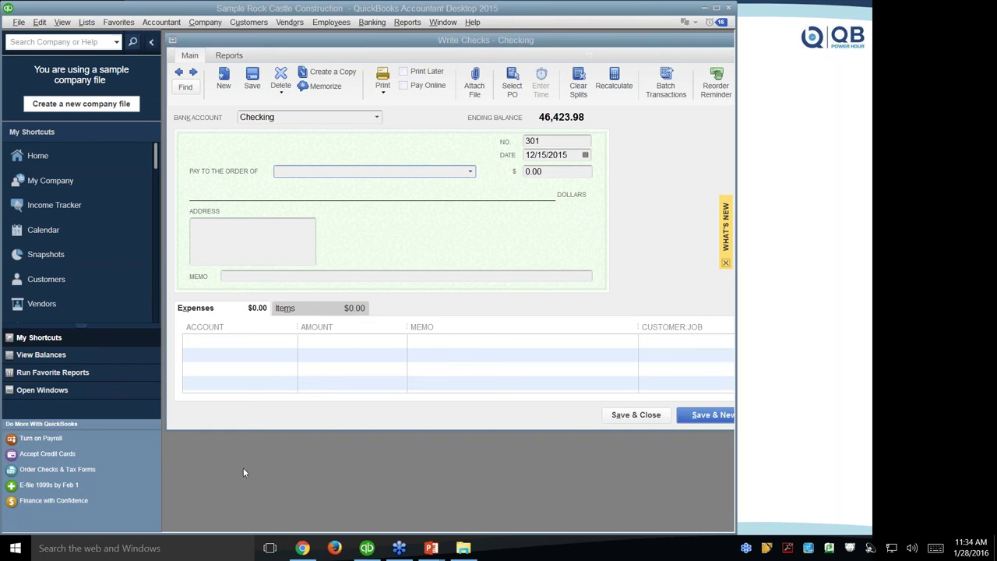
# Browse the Accountant > Client Data Review submenu, dismiss it, and bring up the File menu.
pyautogui.click(148, 24)
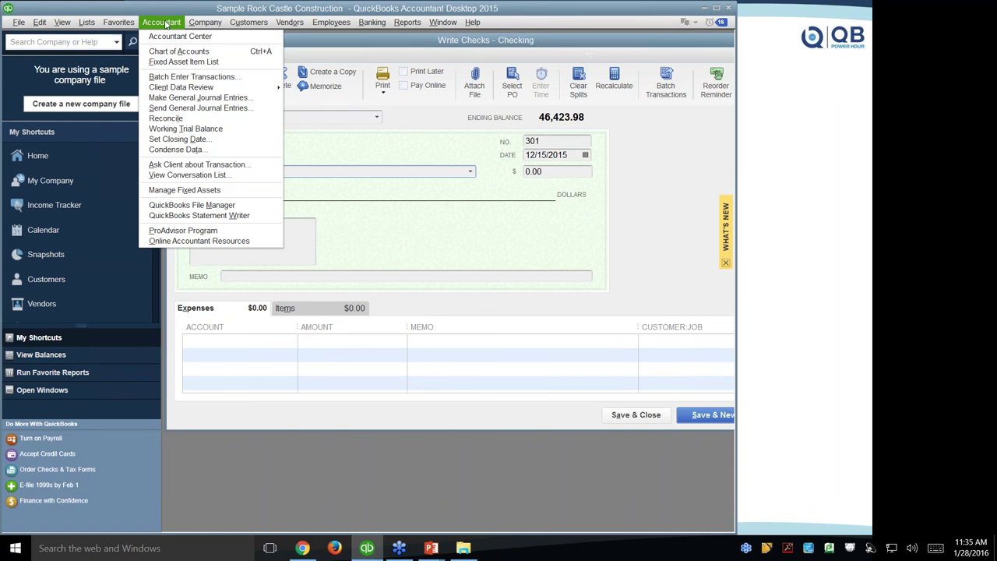
pyautogui.moveTo(201, 91)
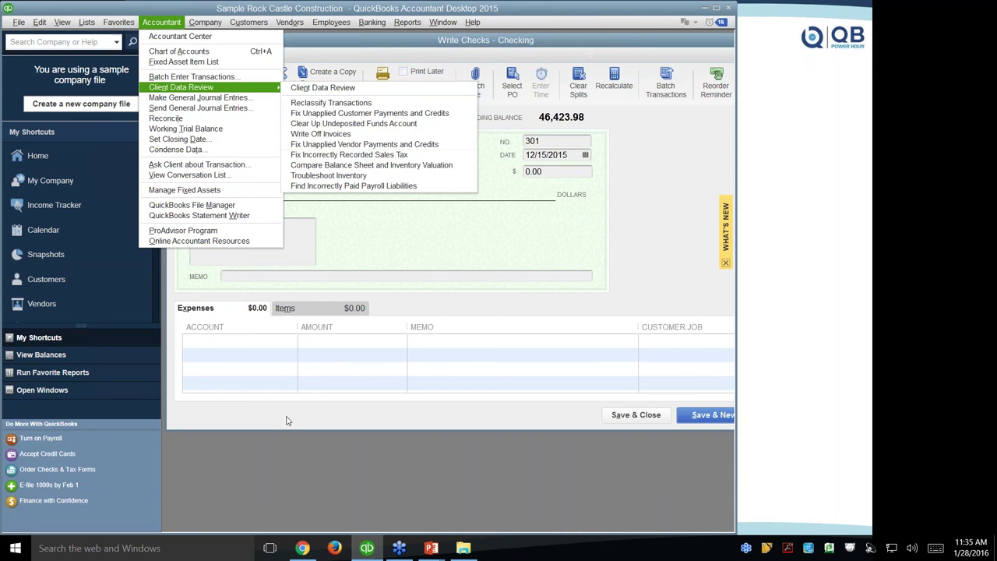
pyautogui.click(252, 451)
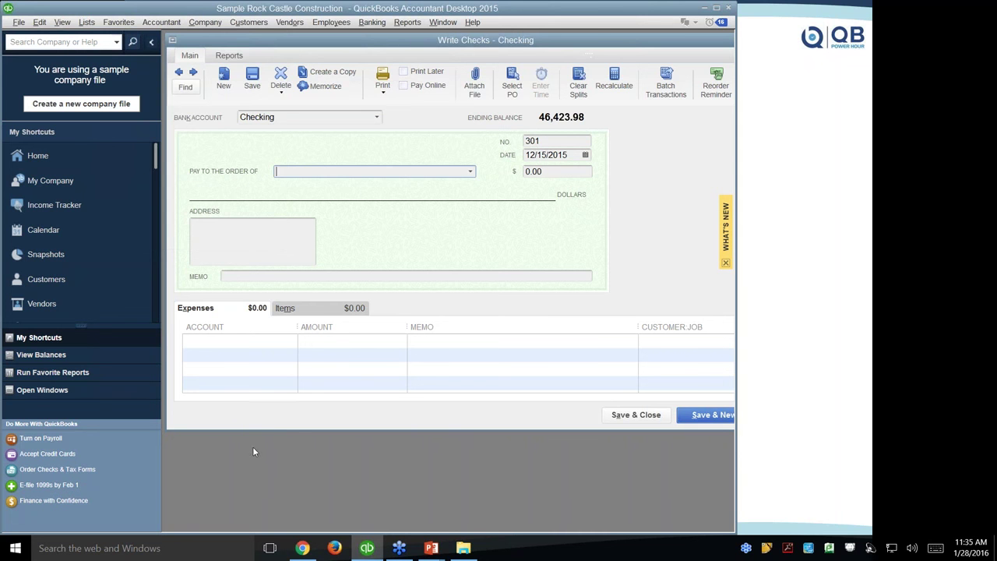
pyautogui.click(18, 22)
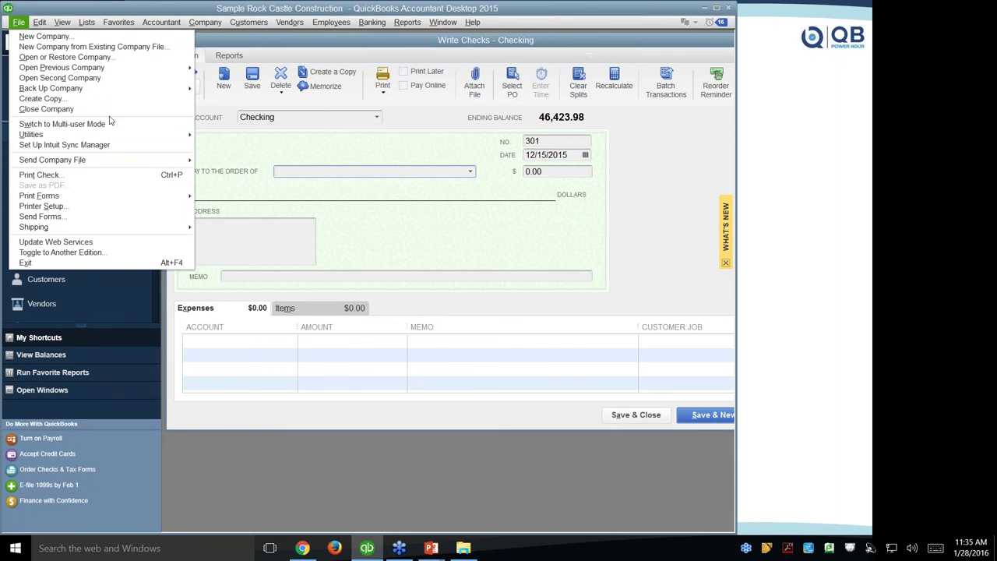
# Launch QuickBooks File Doctor via Utilities > Repair File and Network Problems, reposition it, and close it.
pyautogui.moveTo(143, 138)
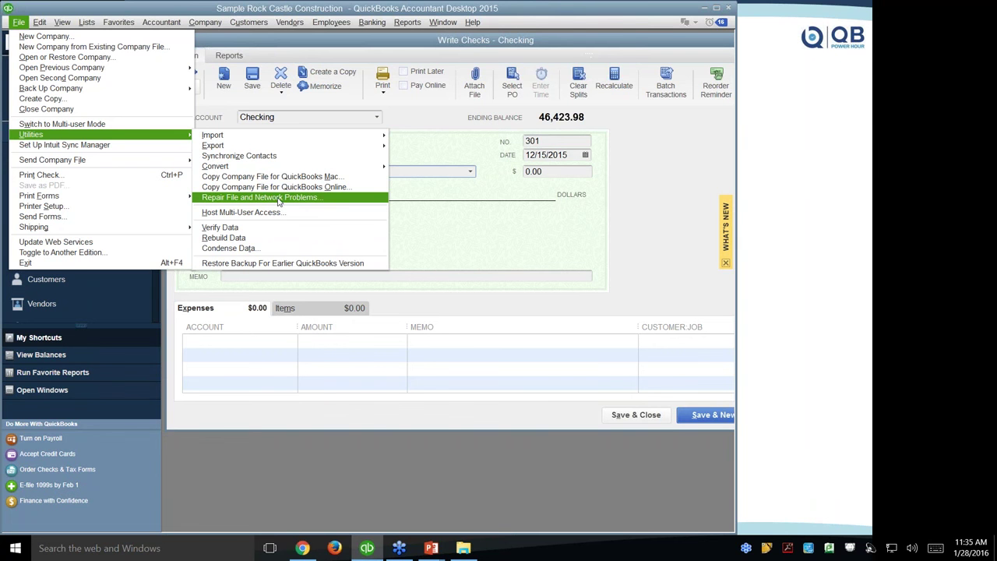
pyautogui.click(279, 199)
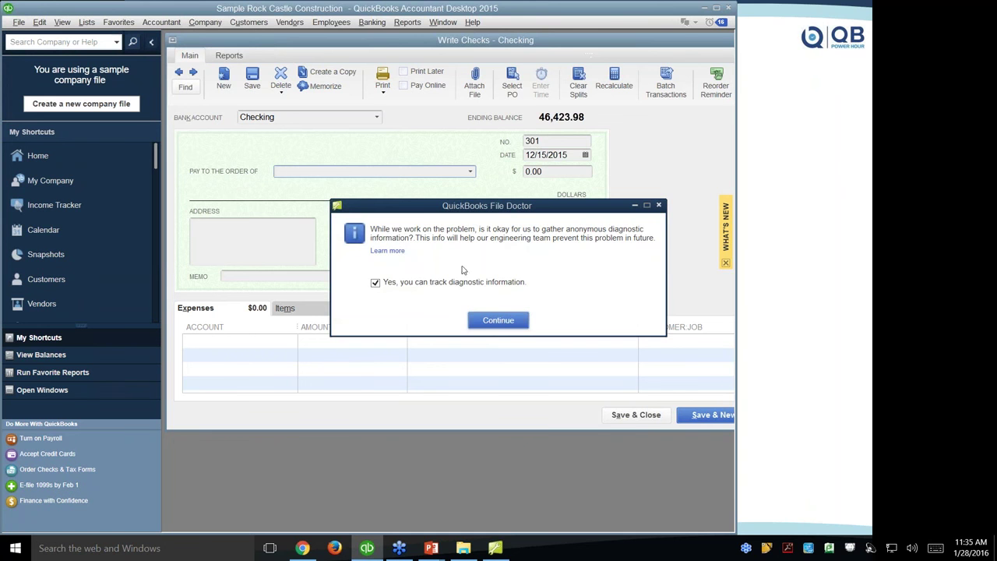
pyautogui.moveTo(419, 207); pyautogui.dragTo(315, 124)
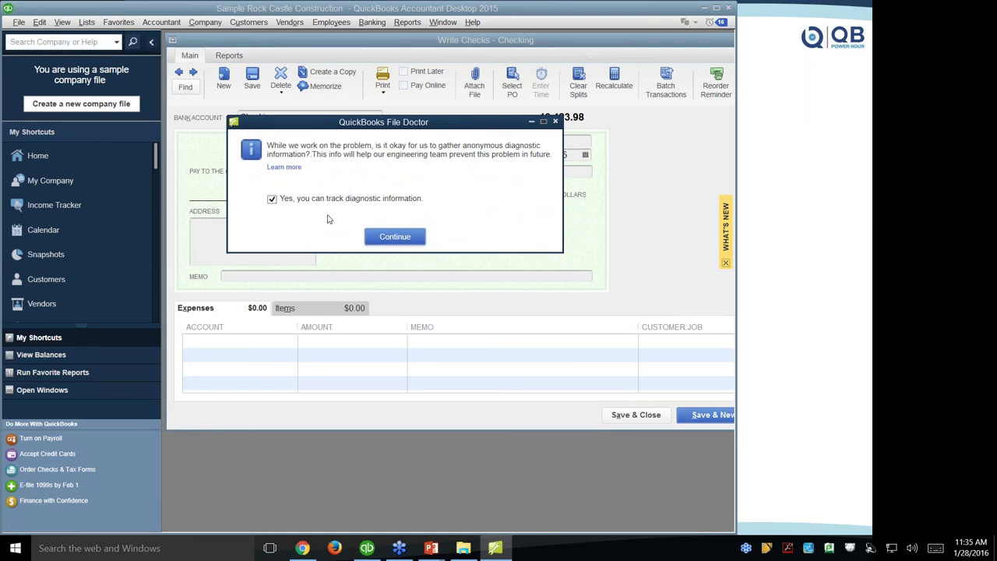
pyautogui.click(555, 123)
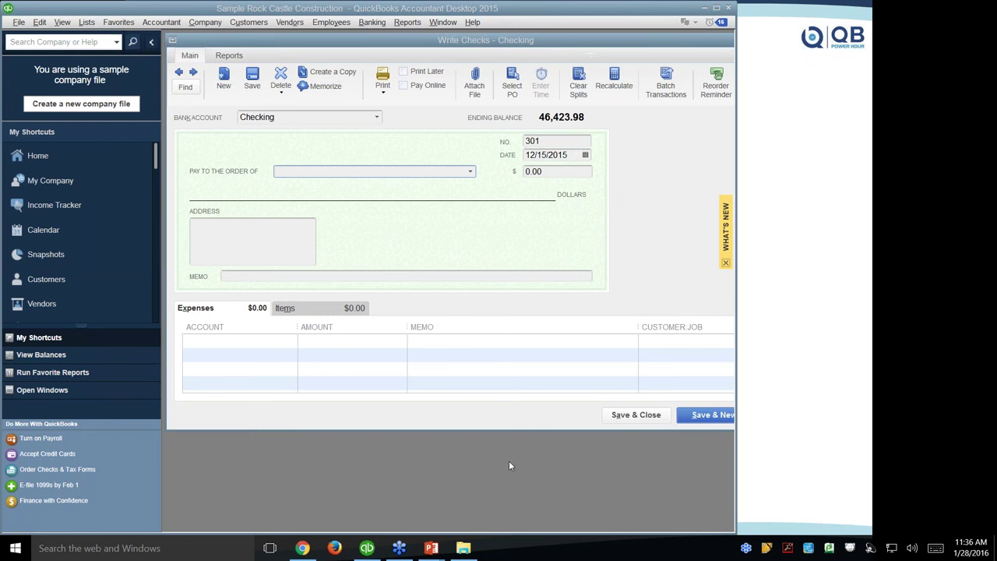
pyautogui.press('alt')
# Show the File > Utilities submenu, dismiss it, and reopen the File menu.
pyautogui.click(17, 21)
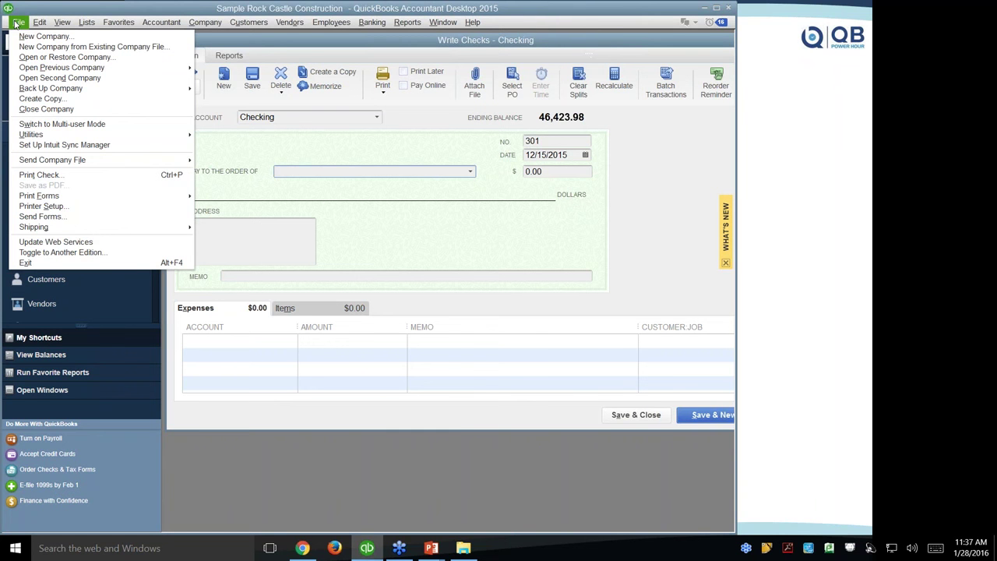
pyautogui.moveTo(57, 139)
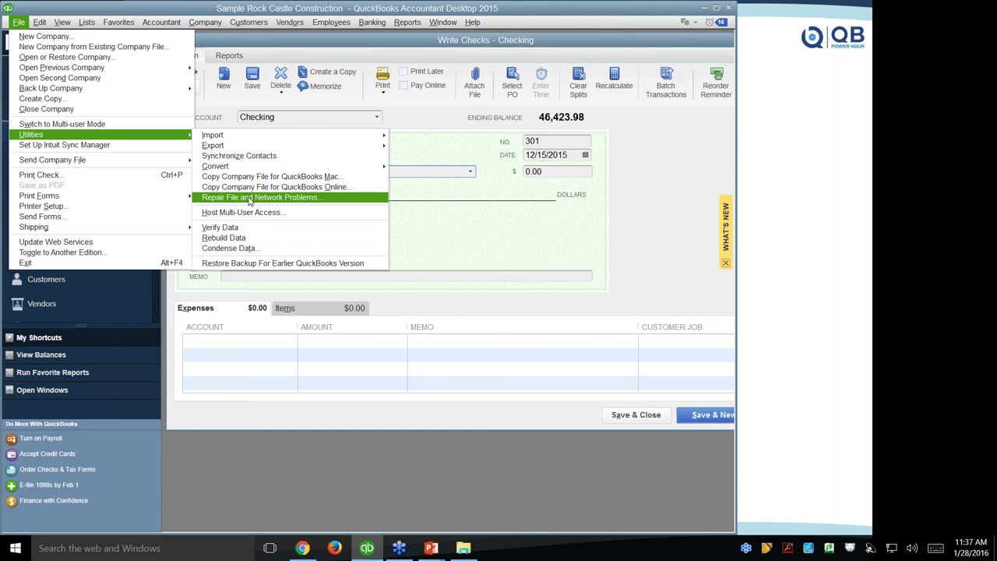
pyautogui.click(478, 422)
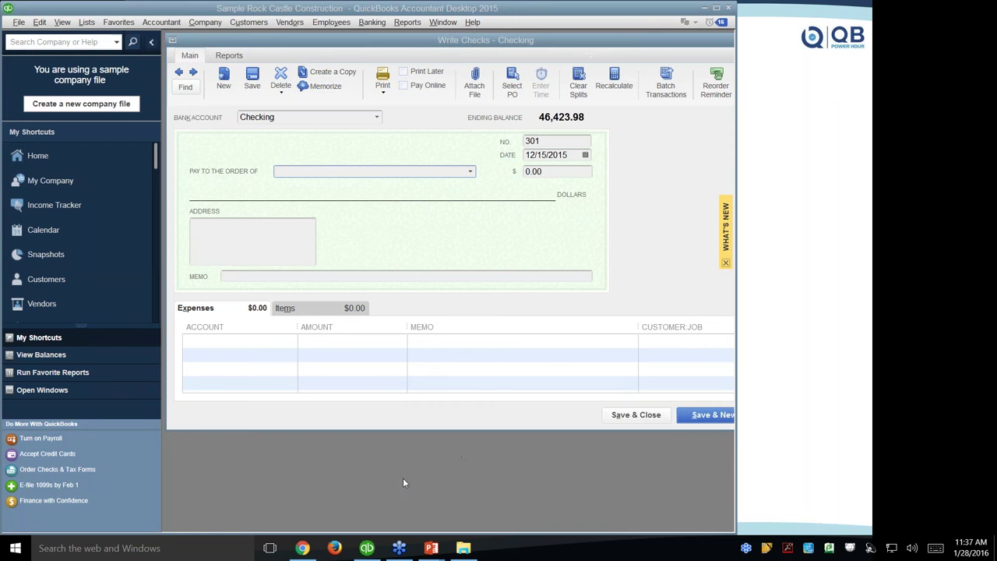
pyautogui.click(19, 22)
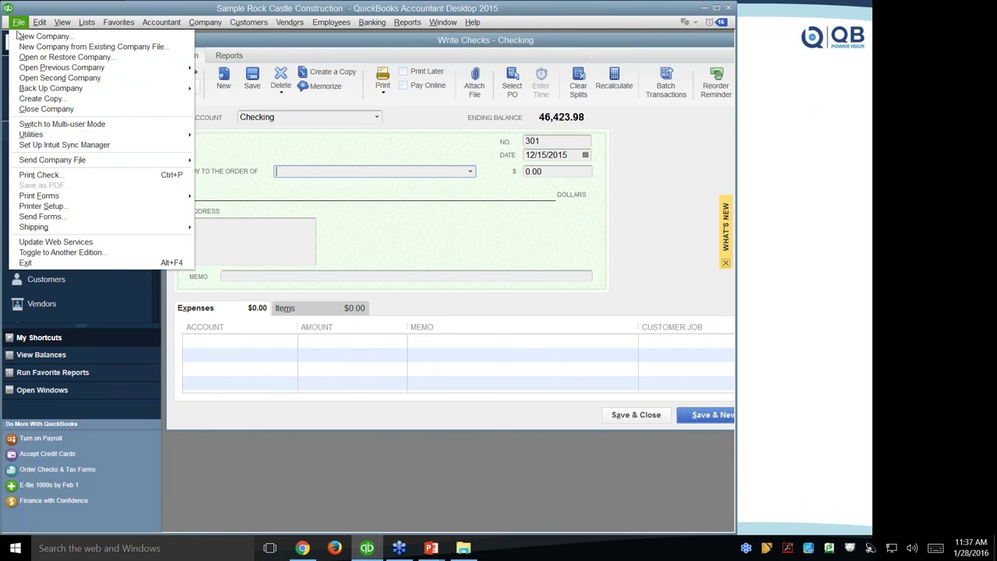
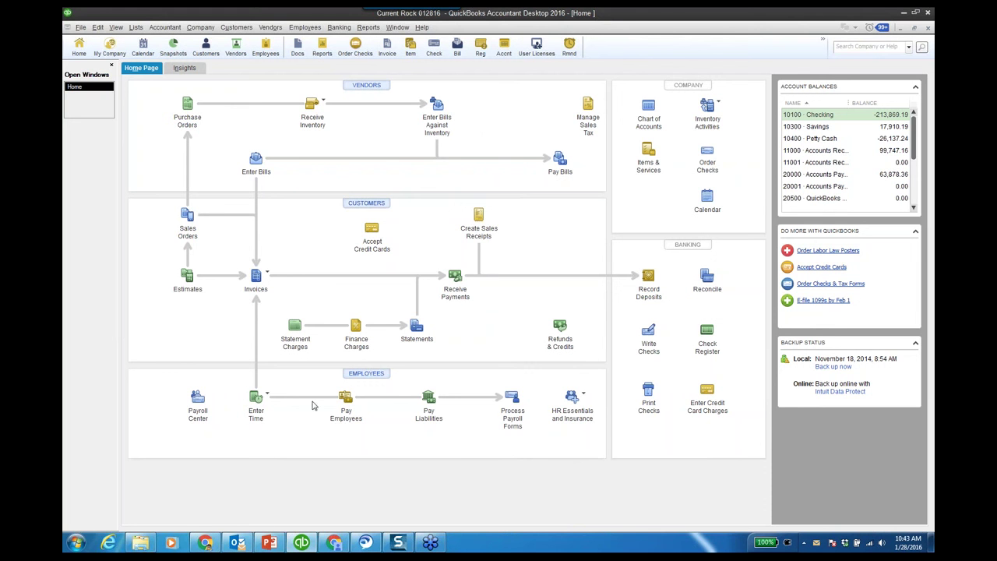
# In Chrome, open the QBDT to QBO Survival Guide and its QuickBooks Enterprise import article.
pyautogui.click(206, 543)
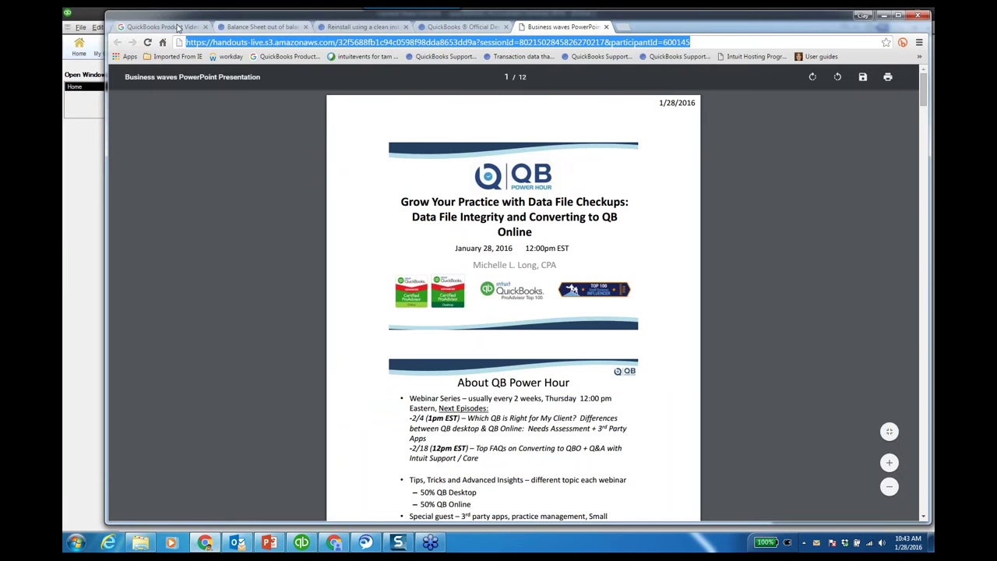
pyautogui.click(161, 26)
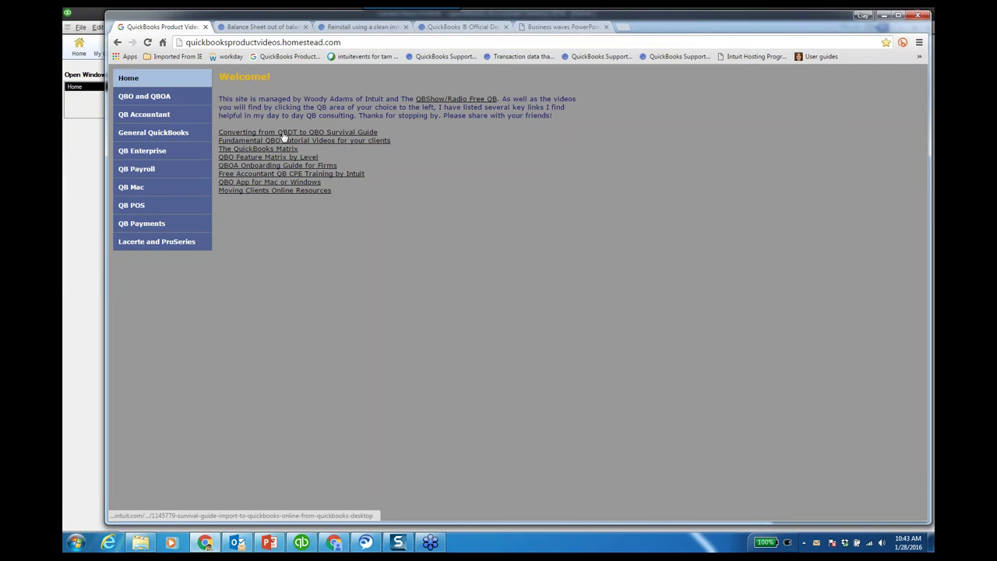
pyautogui.click(296, 133)
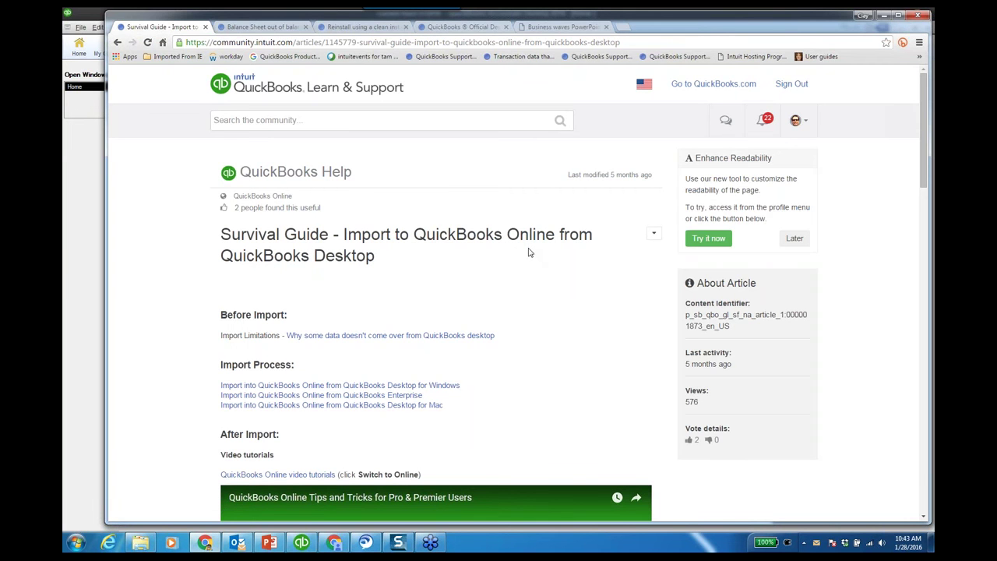
pyautogui.scroll(-1, 514, 281)
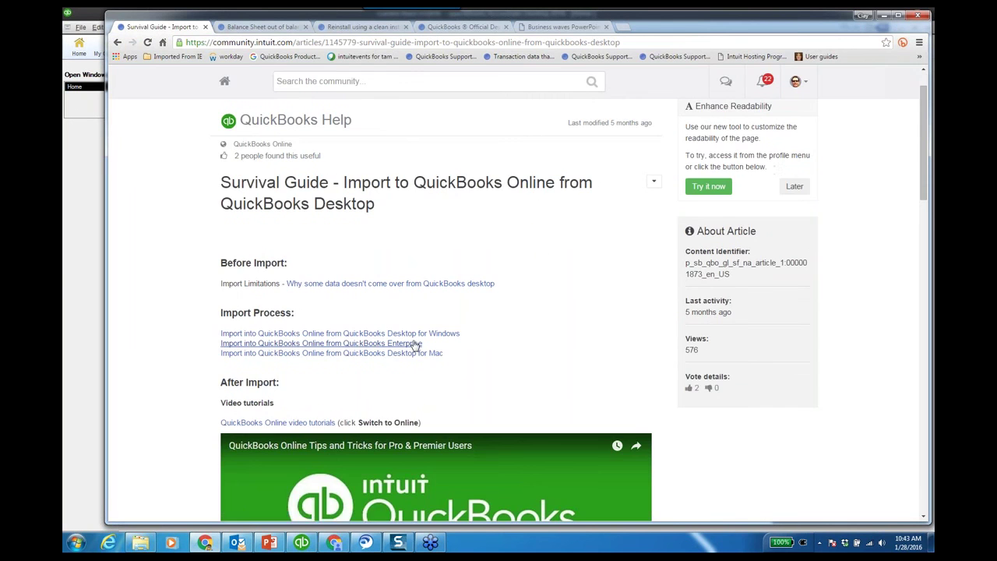
pyautogui.click(413, 346)
# Open the 'Why some data doesn't come over' article, scroll through it, and return to the top.
pyautogui.click(393, 285)
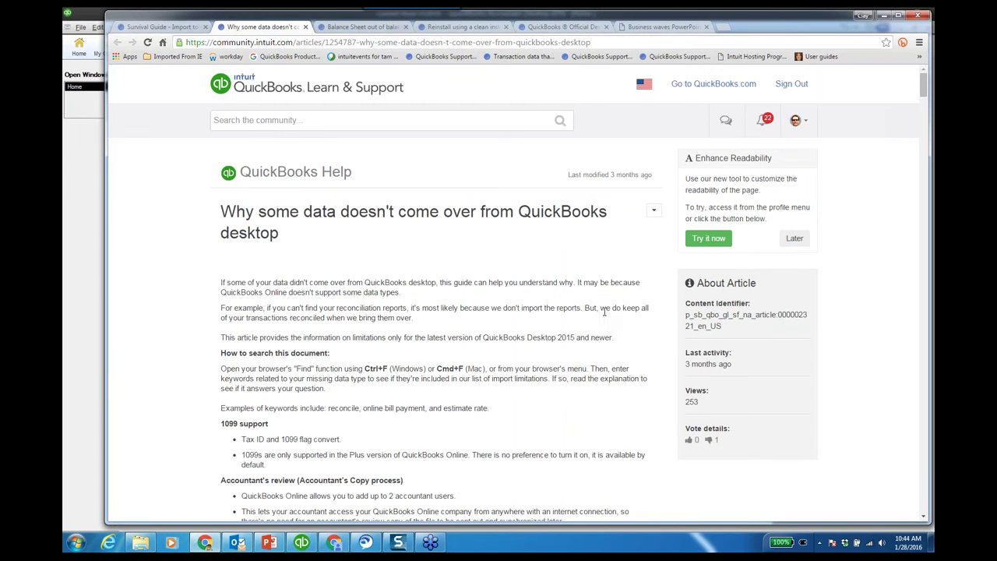
pyautogui.scroll(-1, 599, 317)
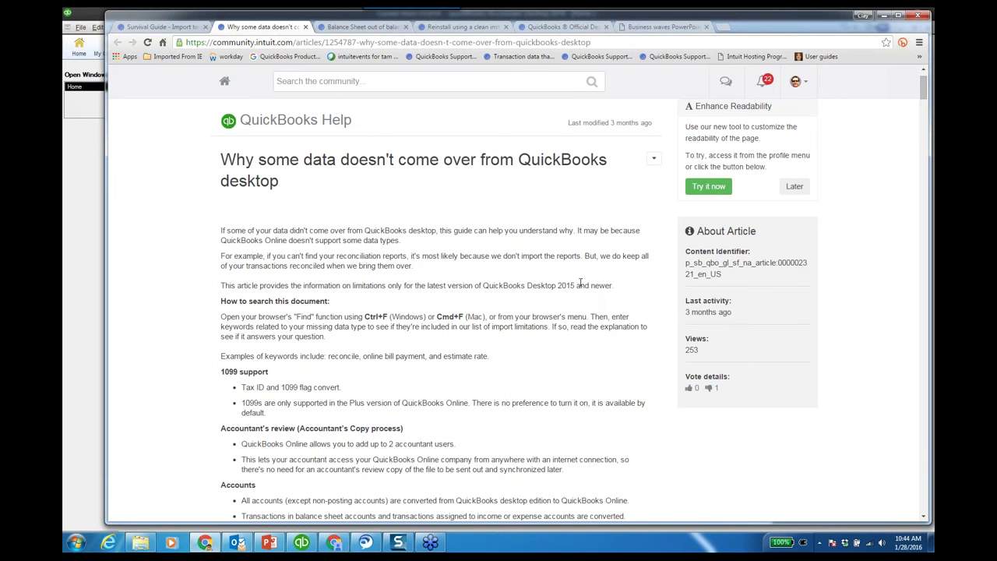
pyautogui.scroll(-2, 581, 282)
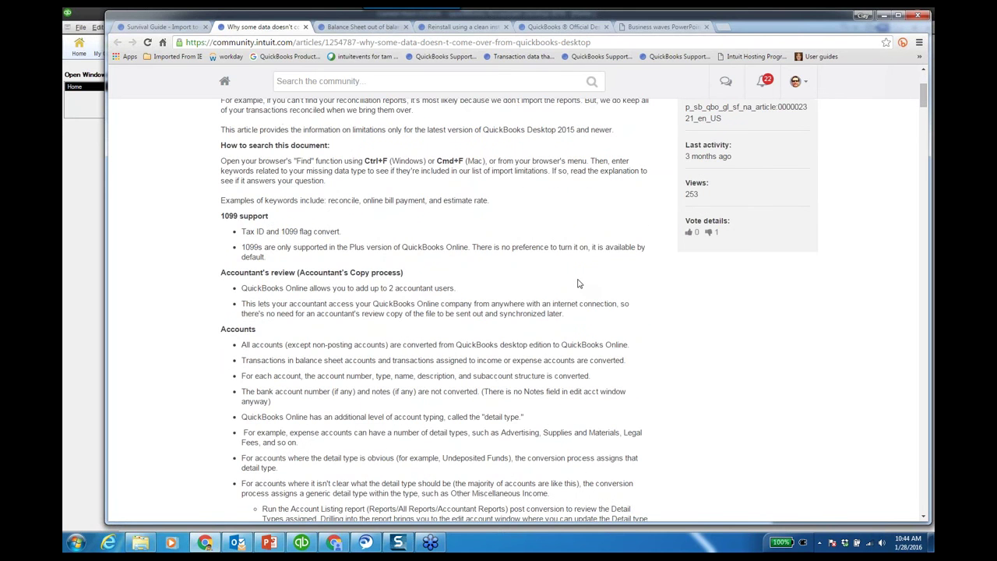
pyautogui.scroll(-1, 578, 284)
pyautogui.scroll(-3, 580, 286)
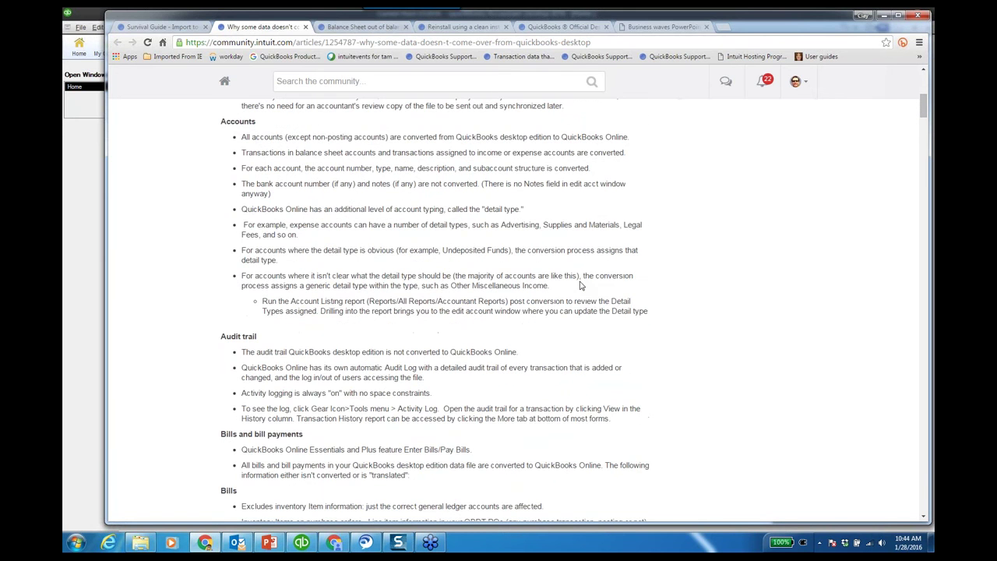
pyautogui.scroll(-3, 580, 286)
pyautogui.scroll(-2, 581, 287)
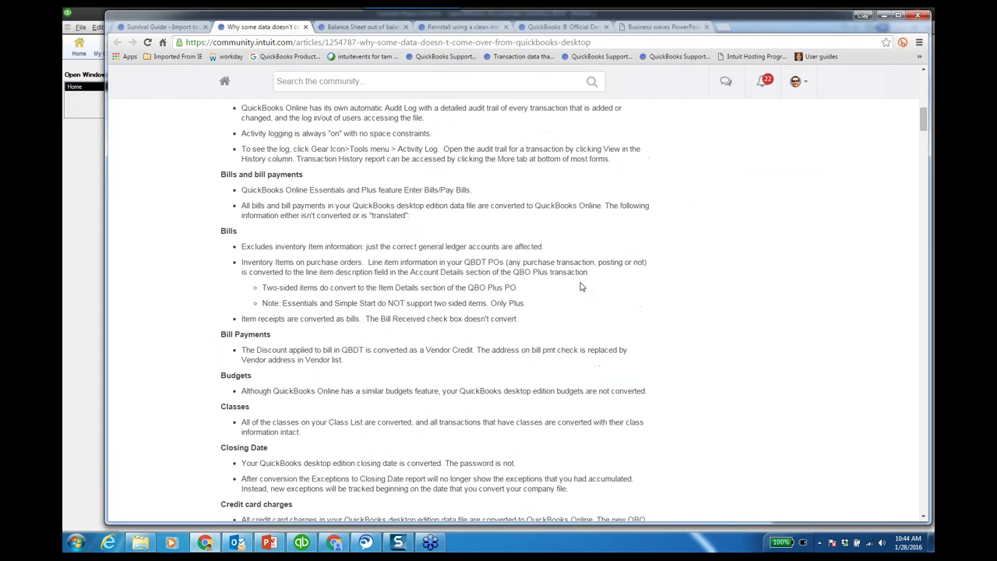
pyautogui.scroll(-3, 581, 287)
pyautogui.scroll(-4, 582, 286)
pyautogui.press('Home')
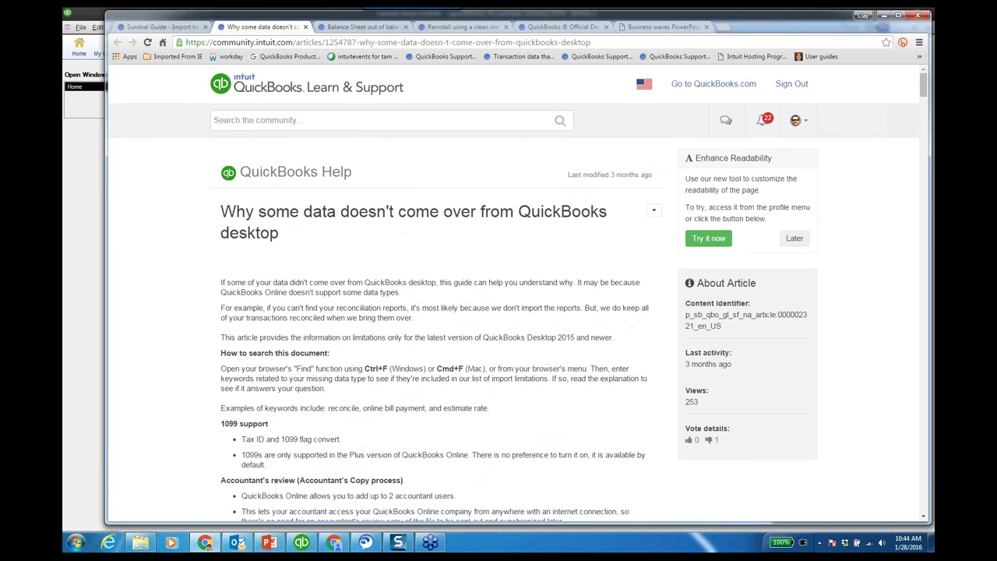
# Copy the article's web address, then return to QuickBooks Desktop's File menu.
pyautogui.click(358, 42)
pyautogui.rightClick(357, 42)
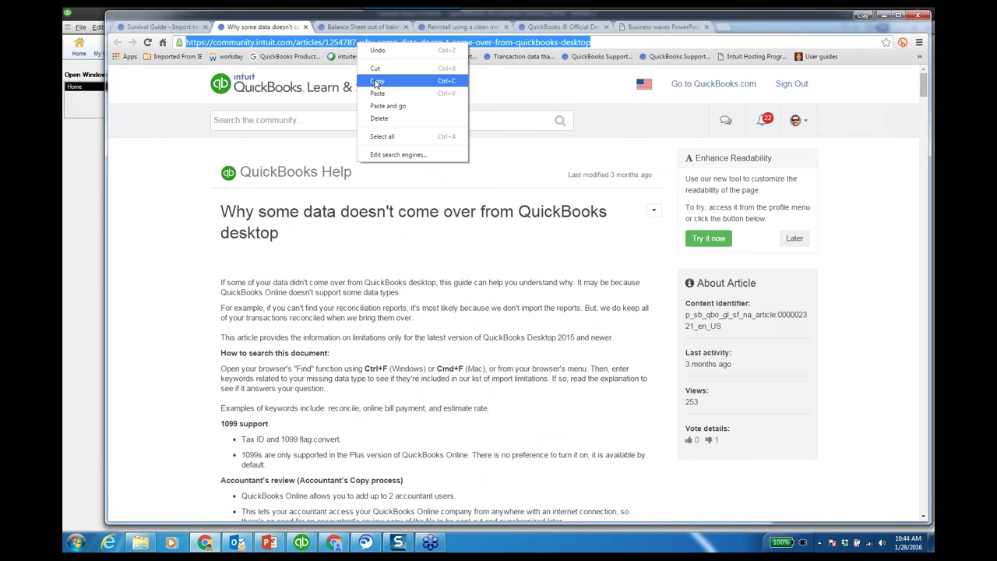
pyautogui.click(375, 81)
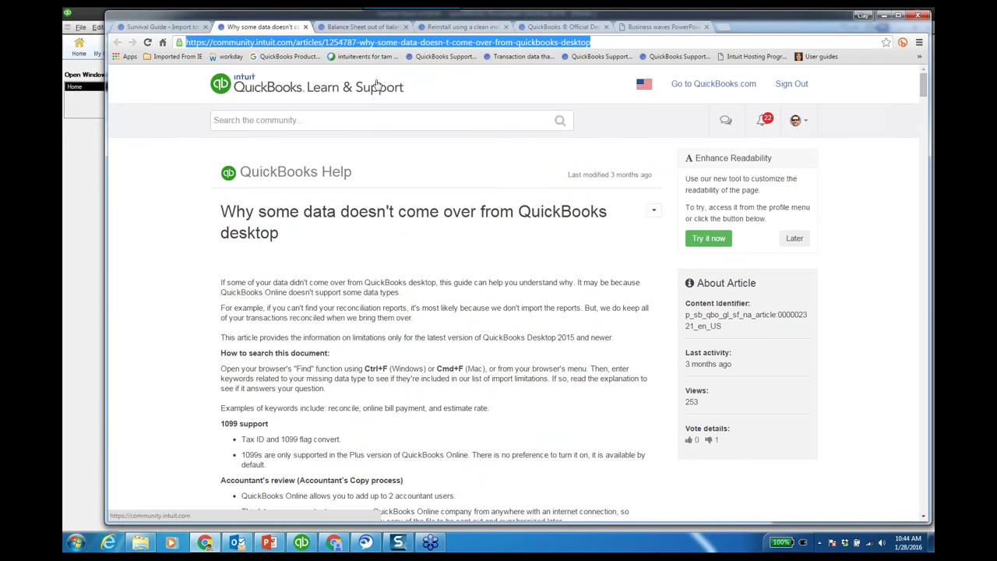
pyautogui.click(76, 186)
pyautogui.click(80, 28)
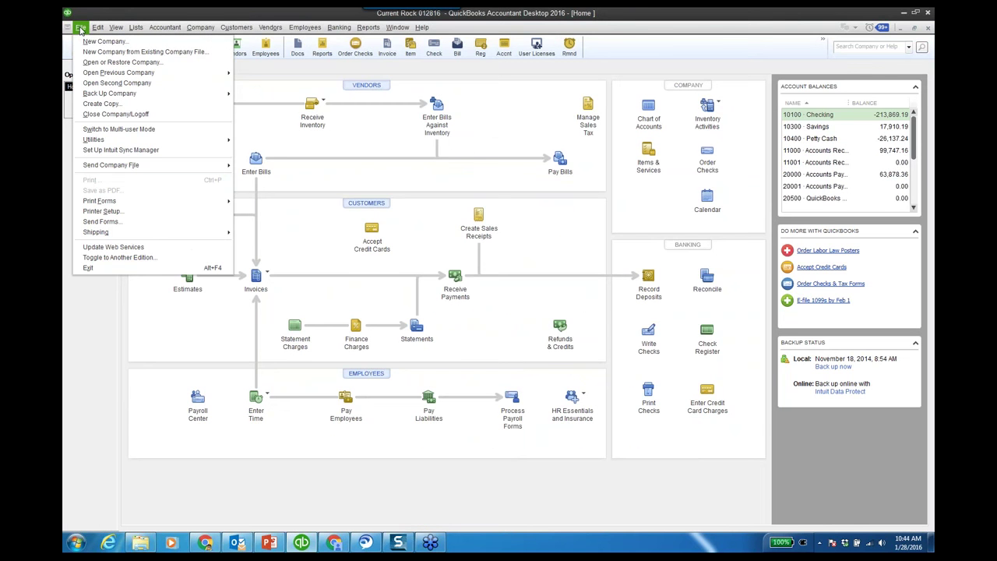
# Browse File > Utilities, dismiss it, and bring up Product Information with F2 (1490 total transactions).
pyautogui.moveTo(131, 141)
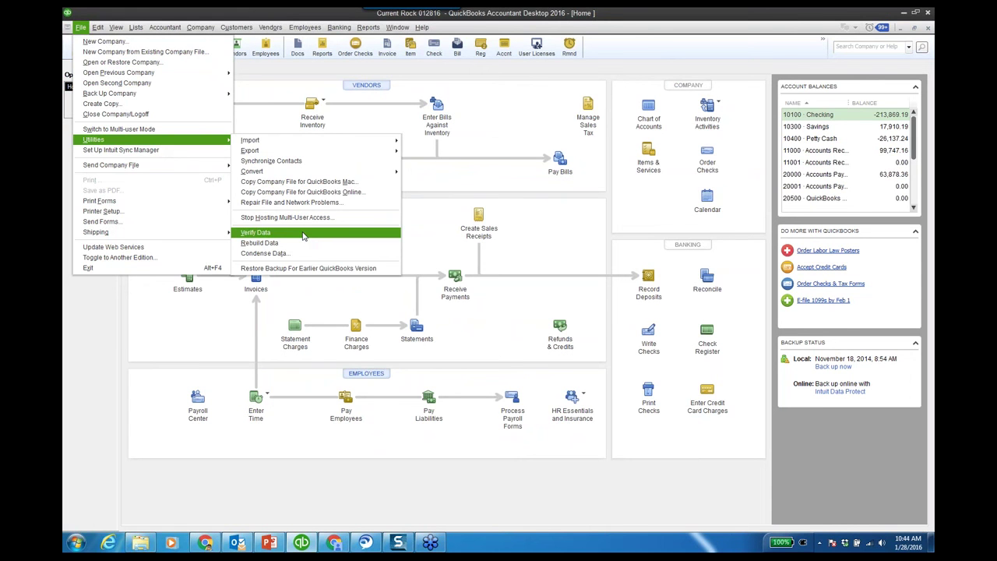
pyautogui.click(525, 118)
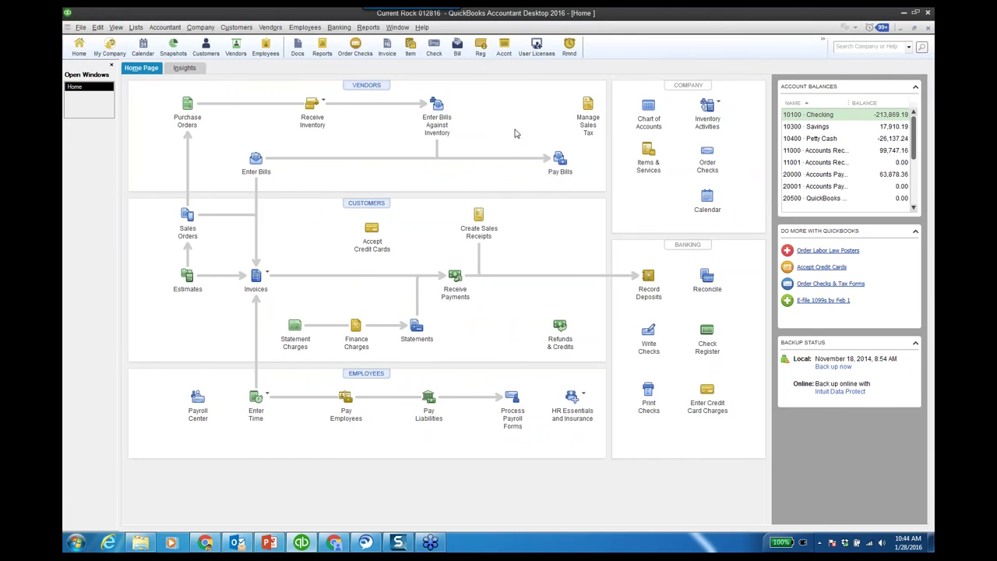
pyautogui.press('F2')
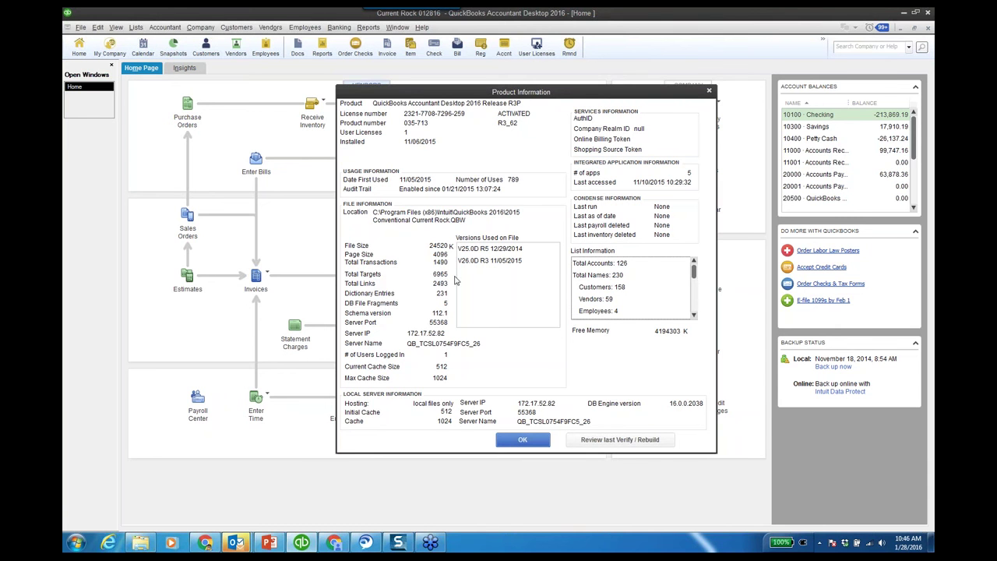
# Nudge the Product Information window to the right, then close it with OK.
pyautogui.moveTo(569, 95); pyautogui.dragTo(591, 90)
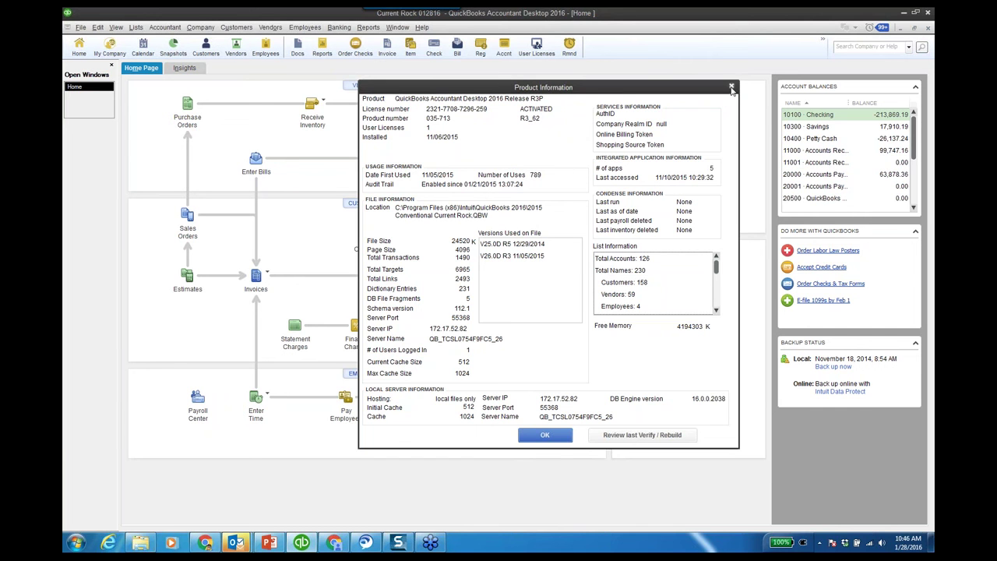
pyautogui.click(549, 437)
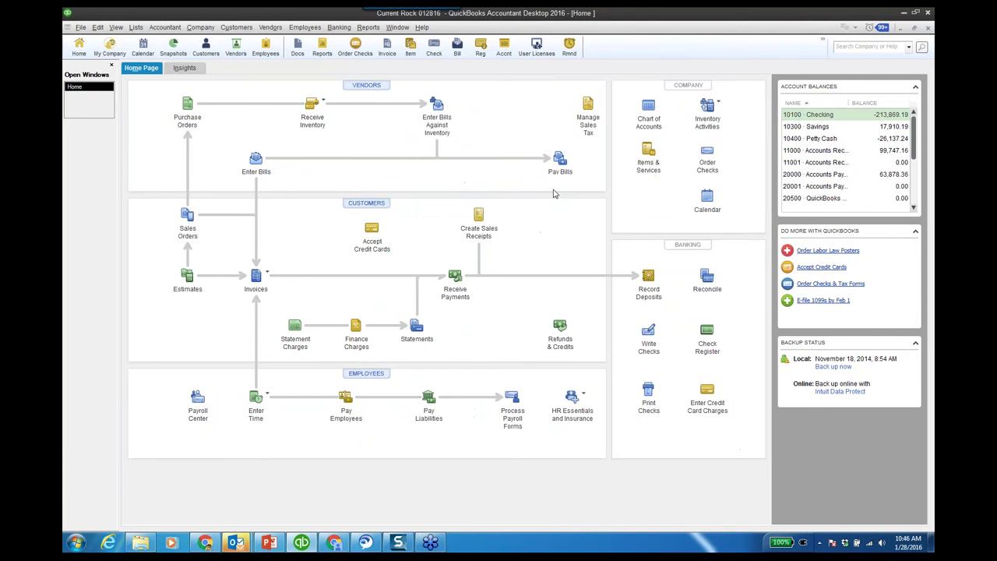
# Start Company > Export Company File to QuickBooks Online, reaching its sign-in form.
pyautogui.click(205, 32)
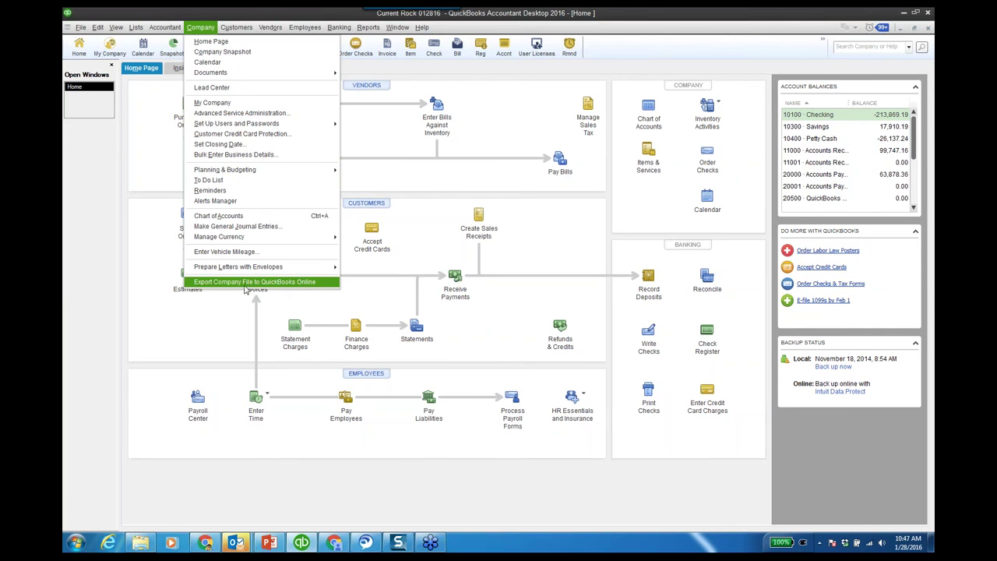
pyautogui.click(283, 285)
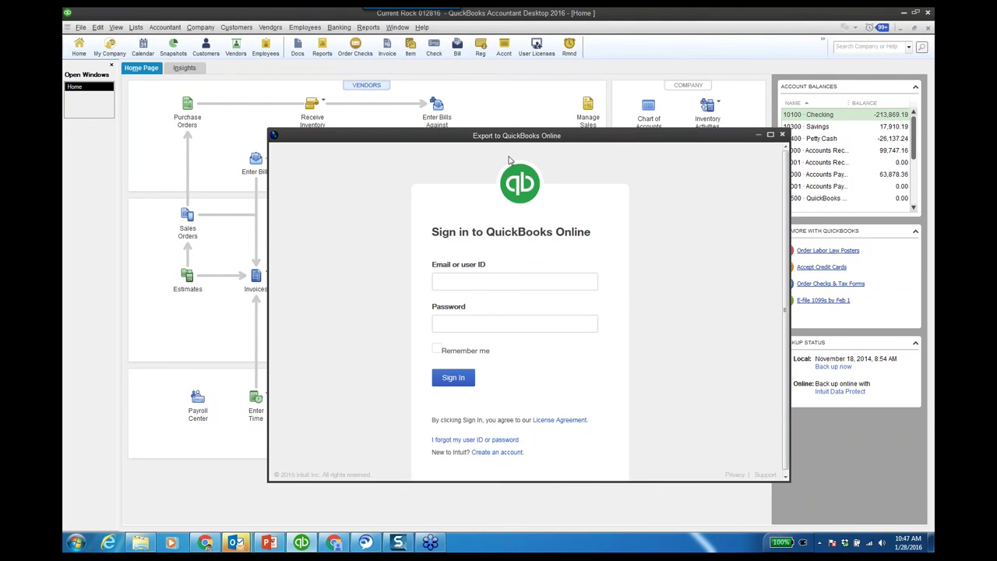
# Click into the sign-in e-mail field, then switch to Chrome's QuickBooks Online Accountant client list.
pyautogui.click(498, 279)
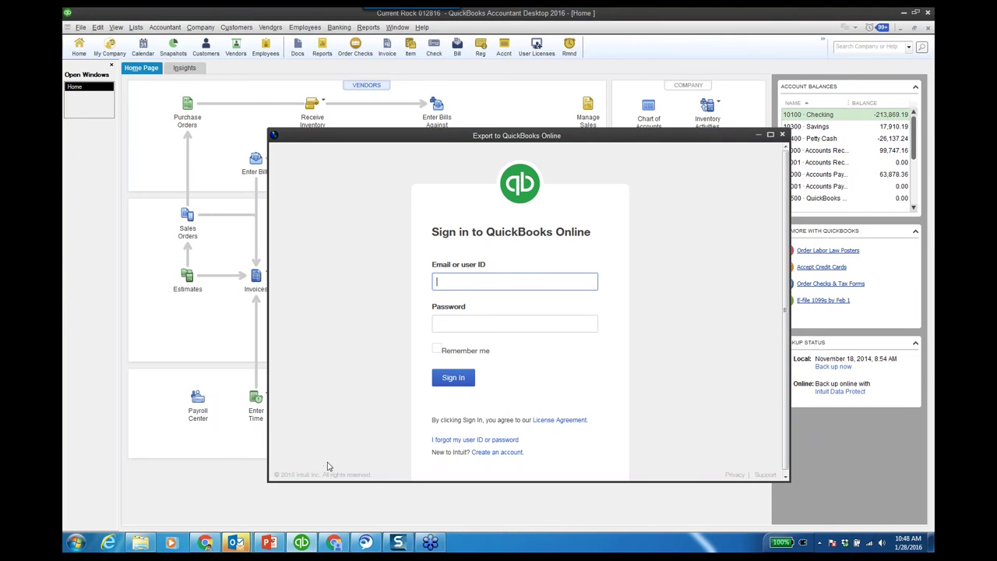
pyautogui.click(333, 544)
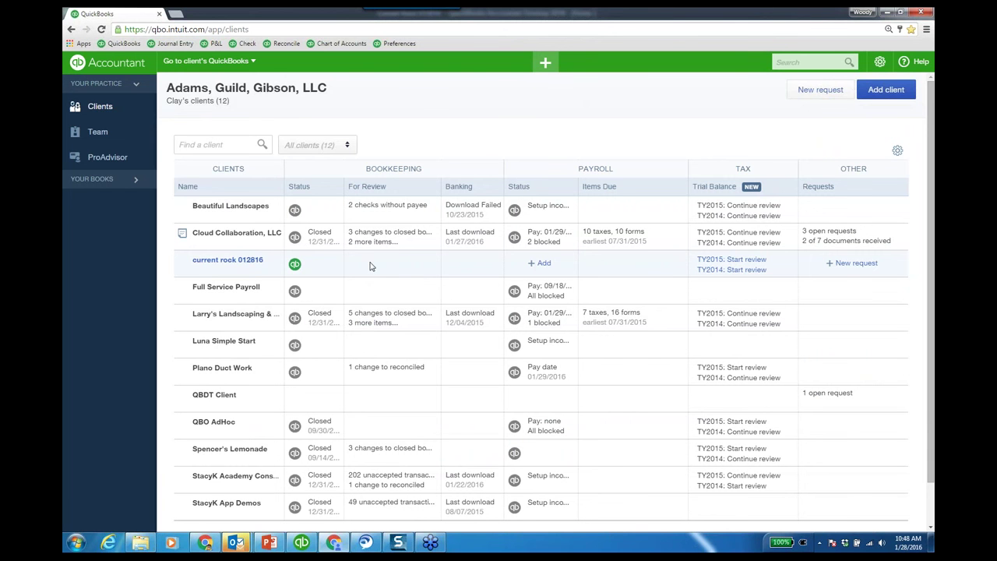
# View the firm's Team list in QuickBooks Online Accountant, then minimize Chrome.
pyautogui.click(97, 131)
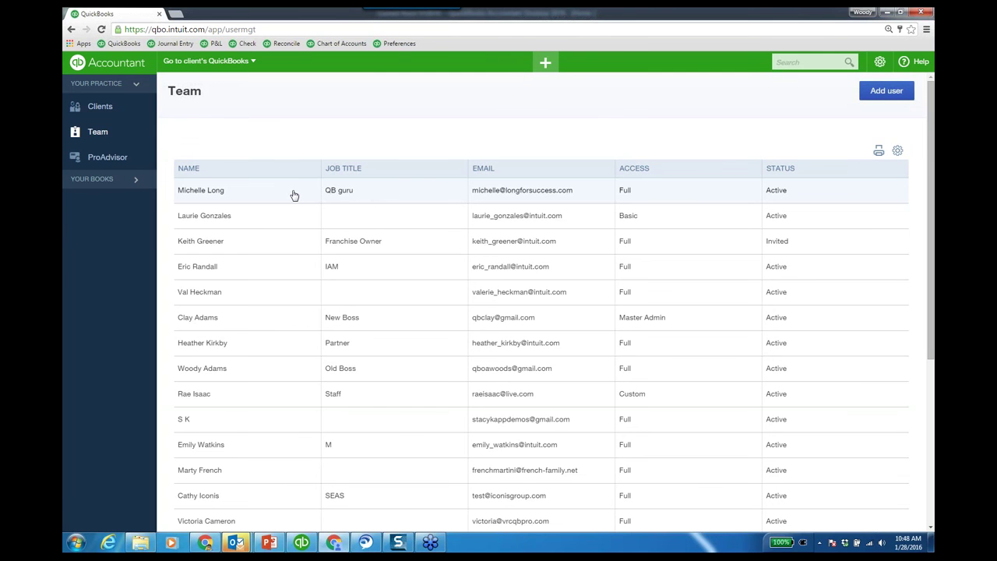
pyautogui.click(887, 13)
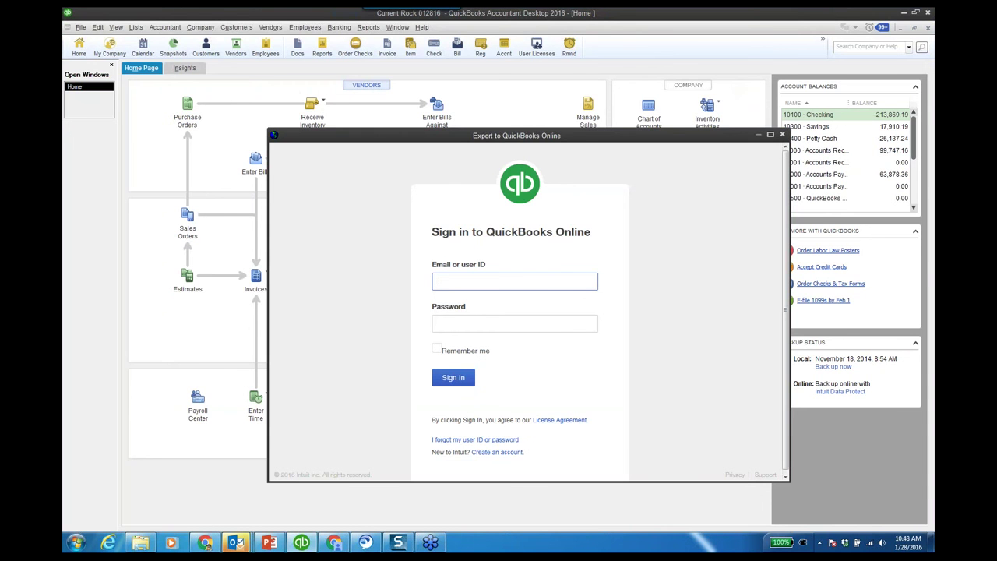
# Sign in to QuickBooks Online with the account e-mail and password.
pyautogui.click(514, 323)
pyautogui.write('******')
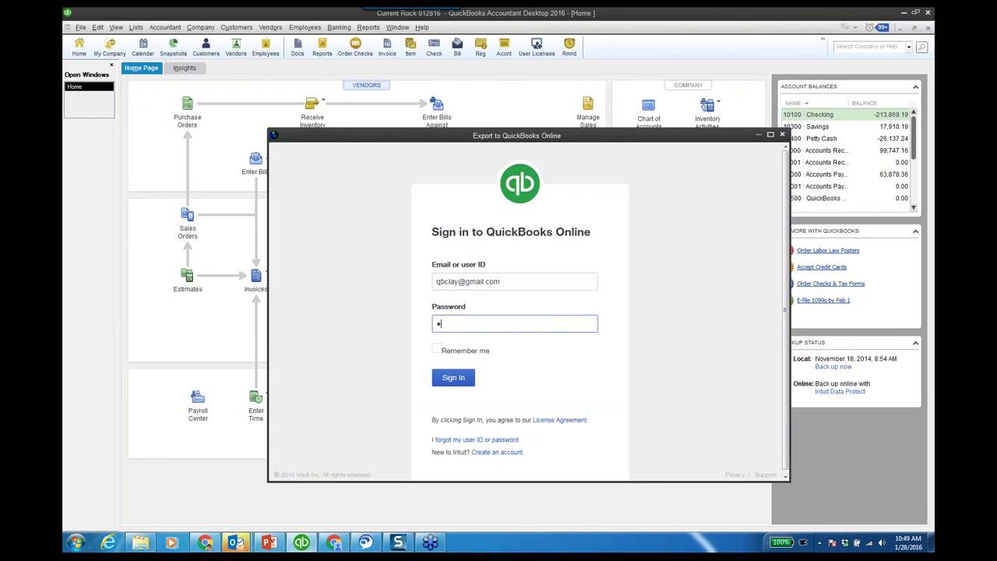
pyautogui.write('***')
pyautogui.click(447, 377)
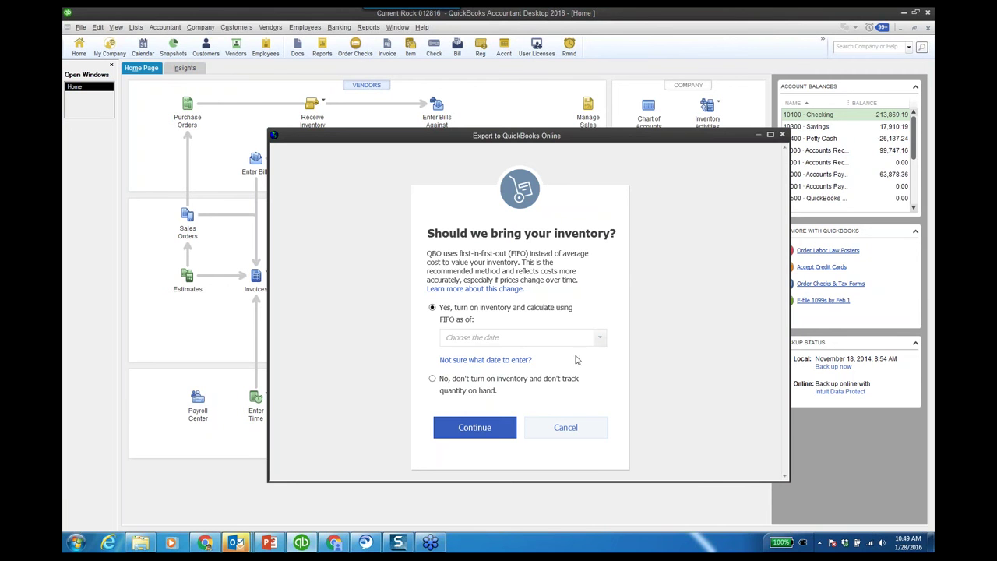
# Pick 1/1/2016 as the FIFO inventory start date from the calendar.
pyautogui.click(600, 340)
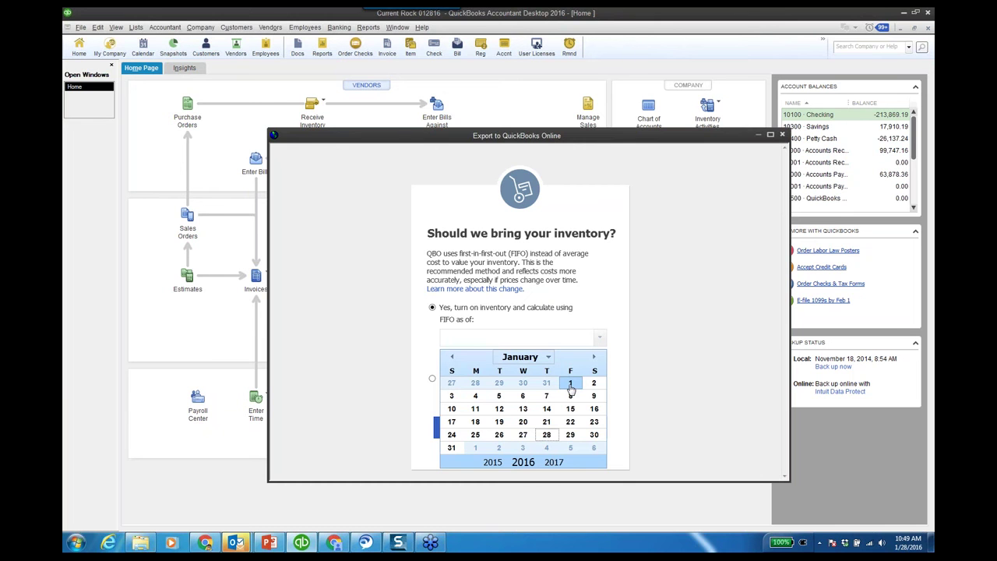
pyautogui.click(451, 356)
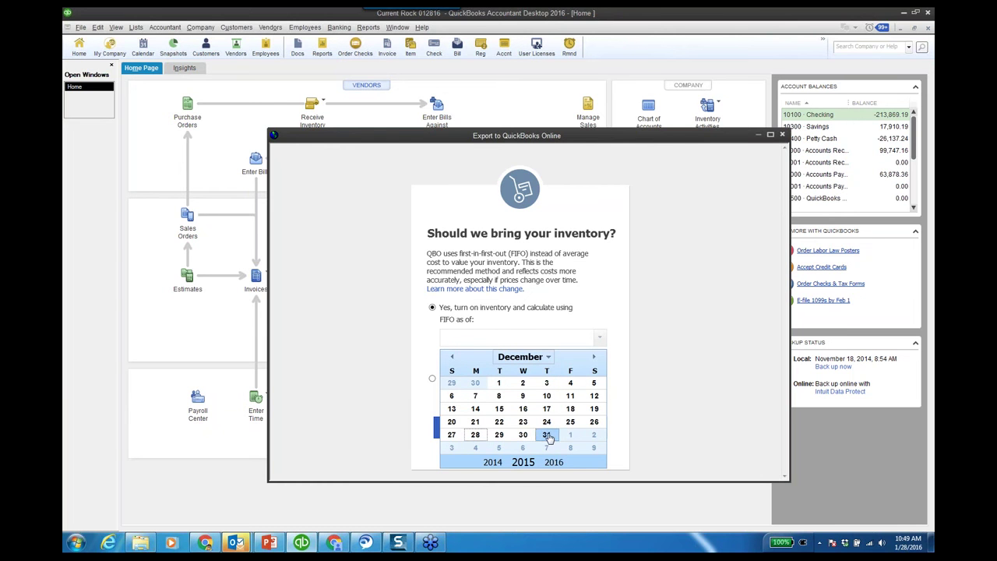
pyautogui.click(593, 356)
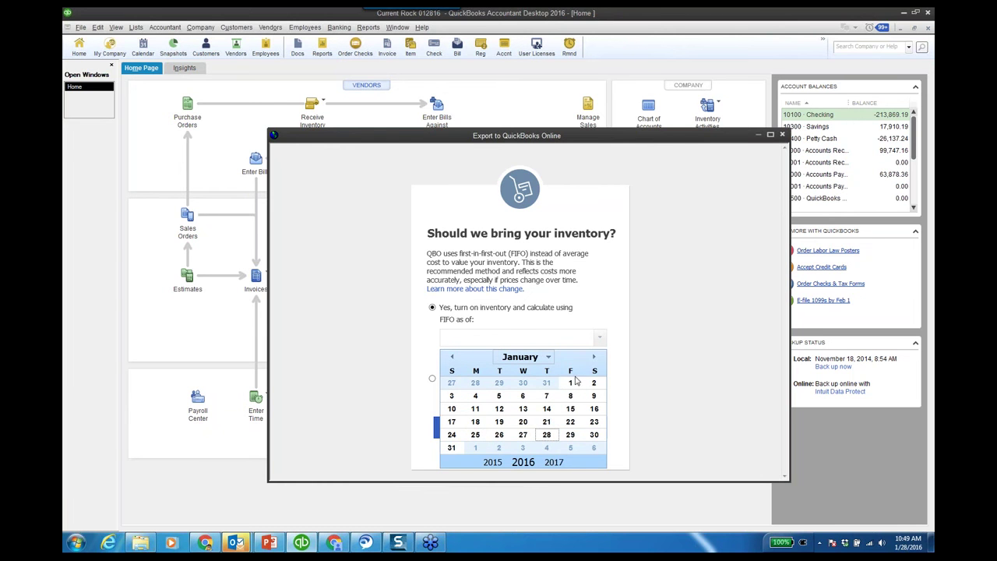
pyautogui.click(571, 383)
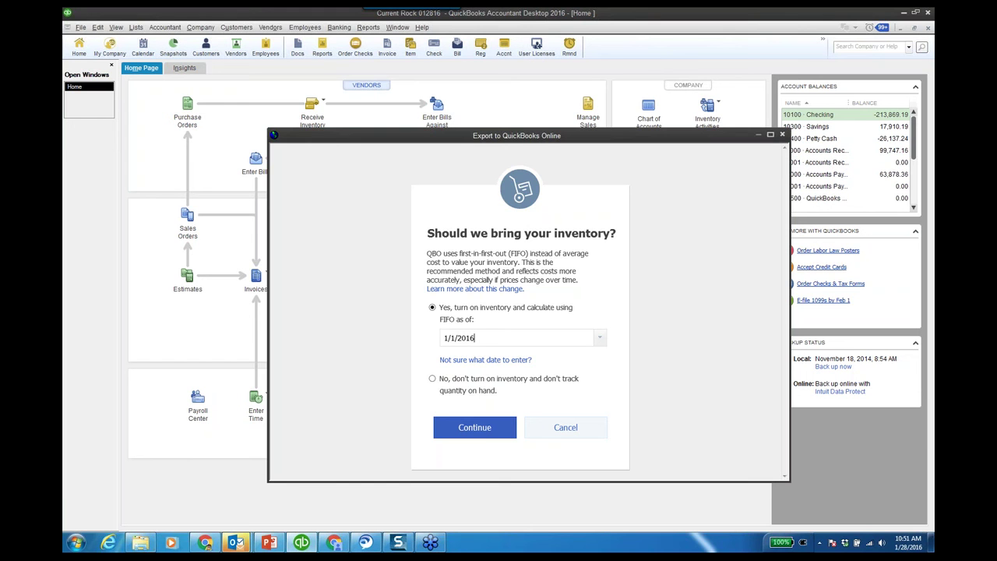
# Continue past the inventory page and select current rock 012816 as the online company to replace.
pyautogui.click(481, 430)
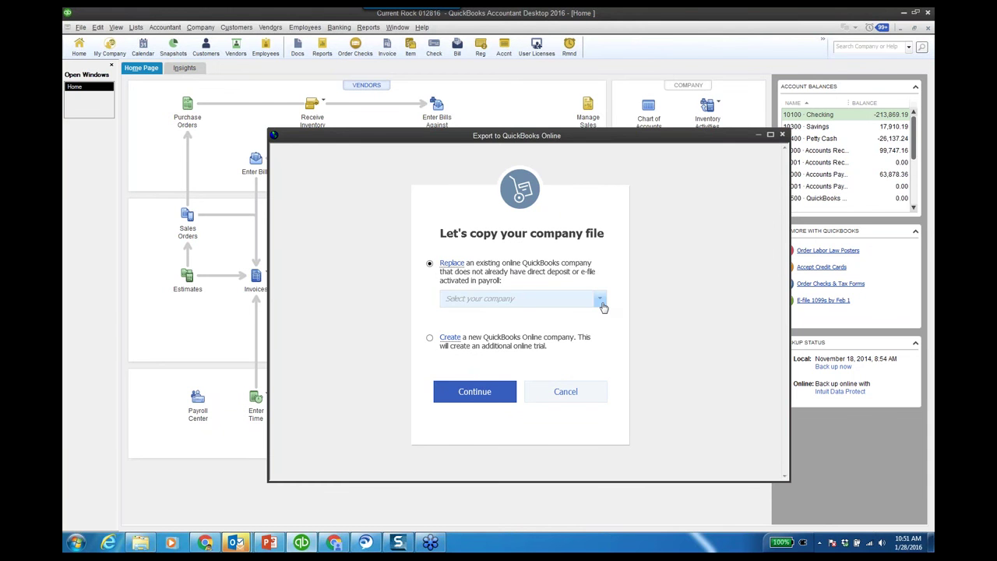
pyautogui.click(601, 302)
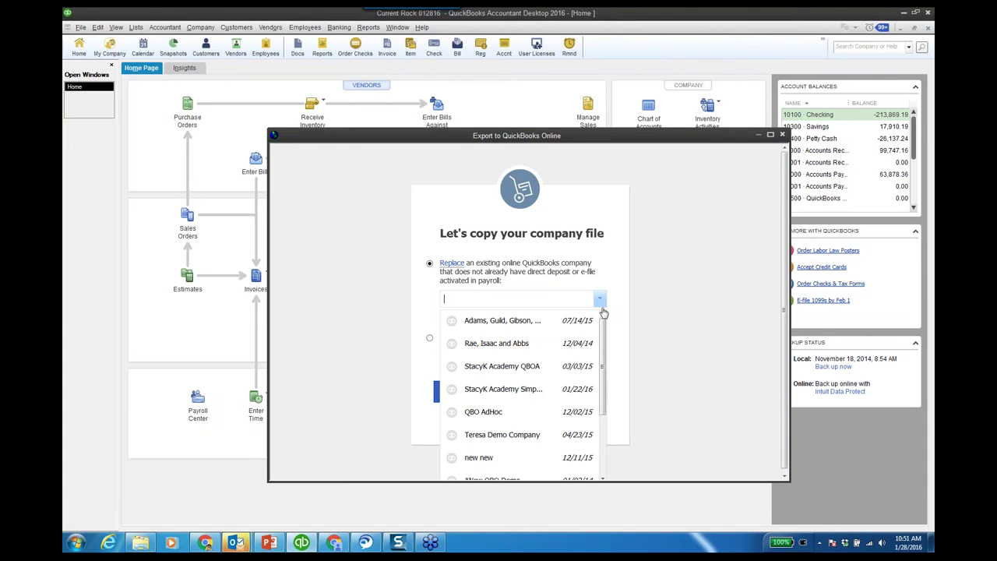
pyautogui.moveTo(602, 325); pyautogui.dragTo(613, 412)
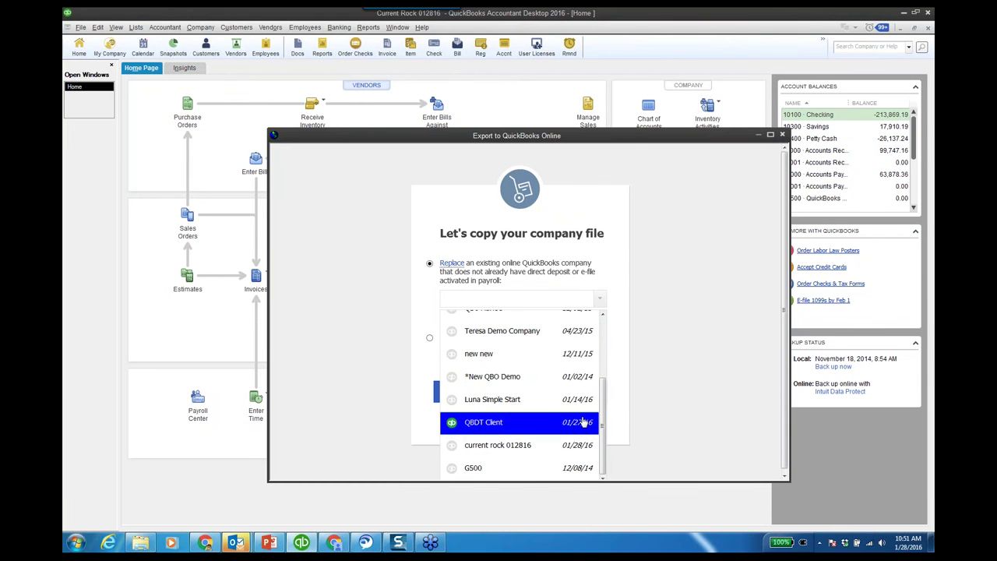
pyautogui.moveTo(602, 398); pyautogui.dragTo(602, 341)
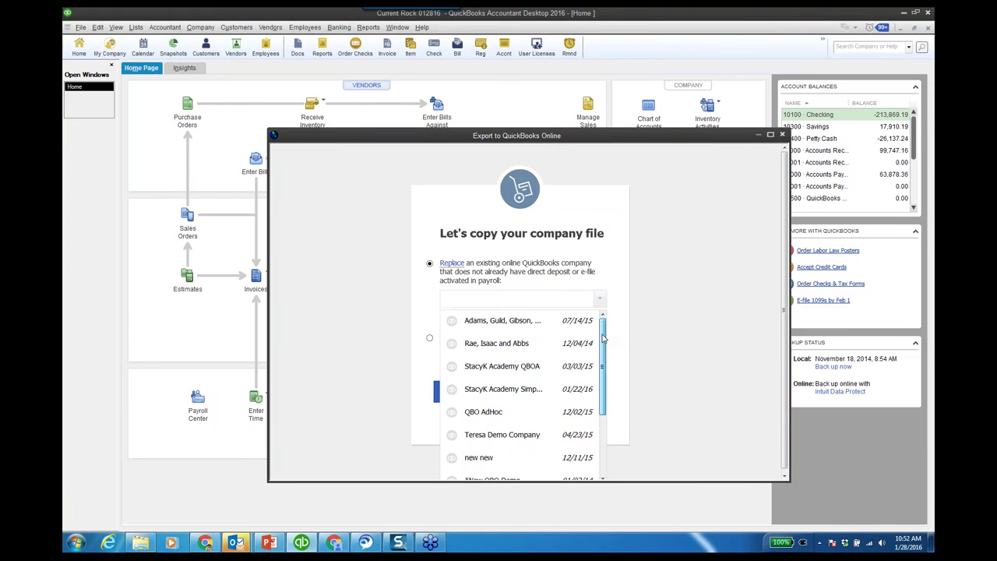
pyautogui.moveTo(602, 338); pyautogui.dragTo(604, 397)
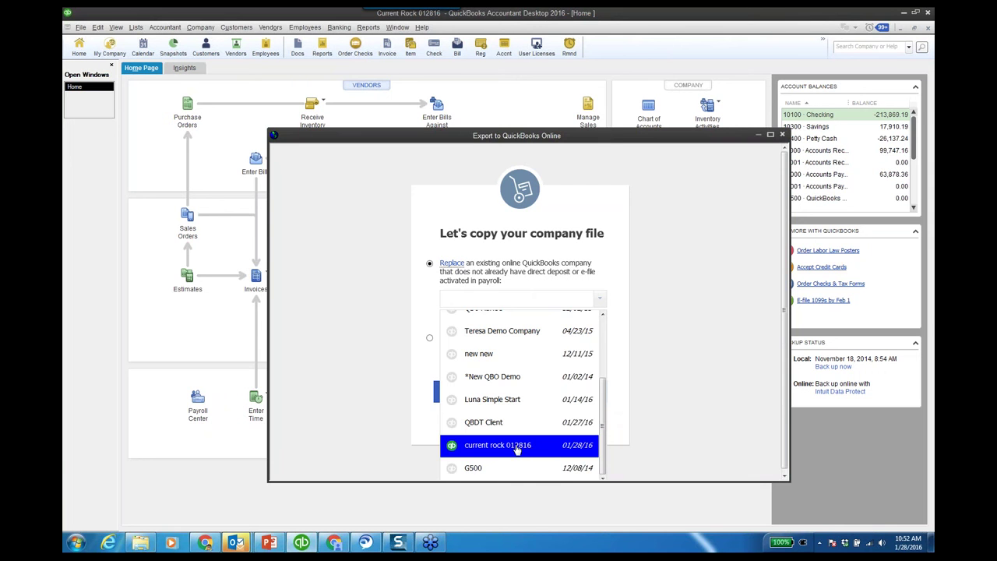
pyautogui.click(517, 450)
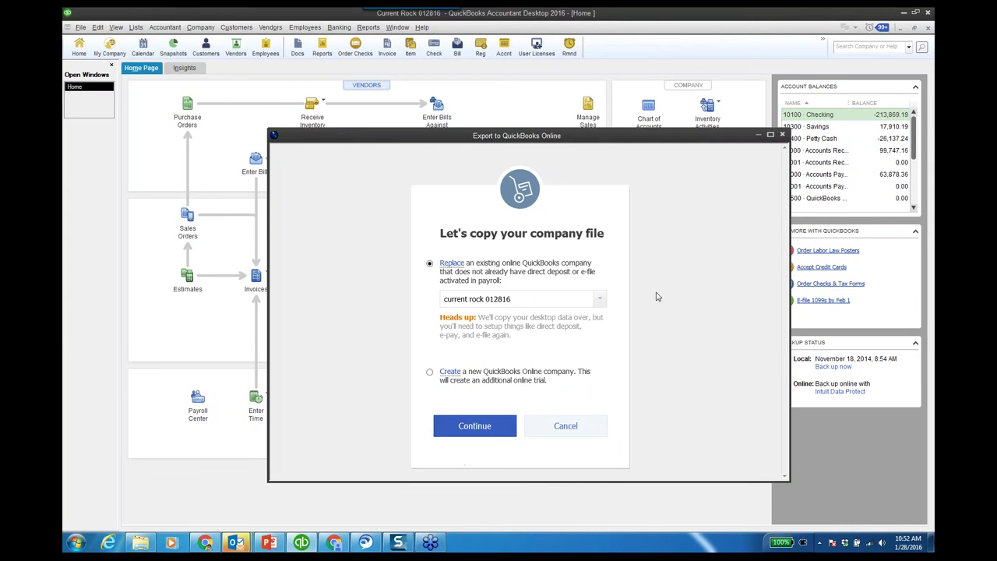
pyautogui.tripleClick(515, 298)
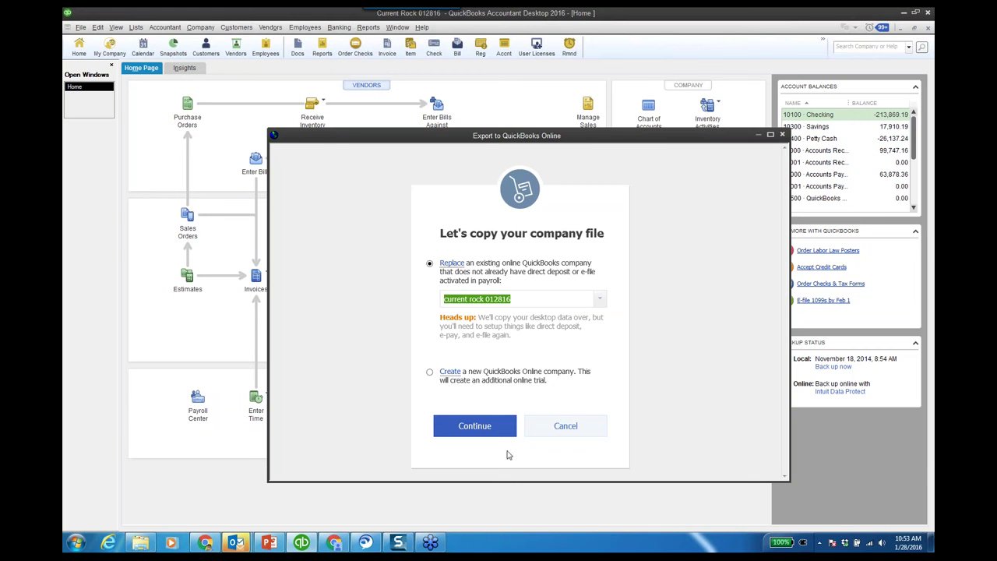
# Start copying the company file to QuickBooks Online, then acknowledge and close the export window.
pyautogui.click(496, 428)
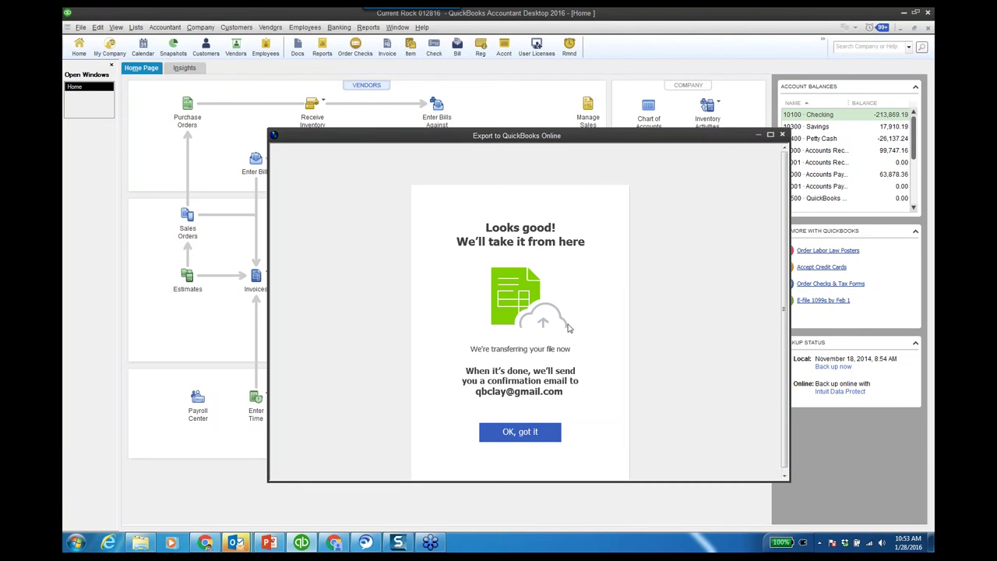
pyautogui.click(536, 430)
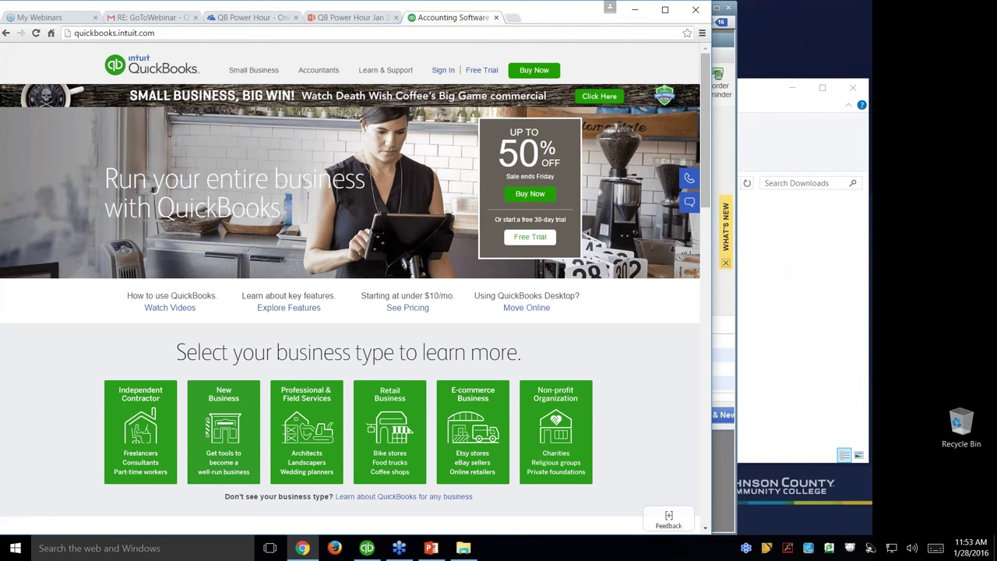
# Widen the Chrome window, decline the live chat invitation, and bring up the Accountants menu.
pyautogui.moveTo(711, 106); pyautogui.dragTo(745, 102)
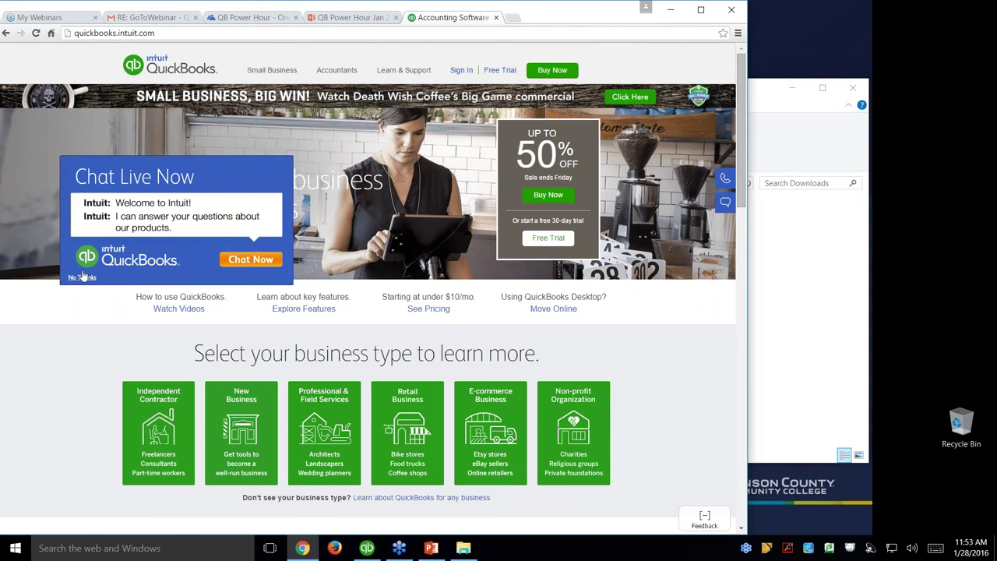
pyautogui.click(82, 278)
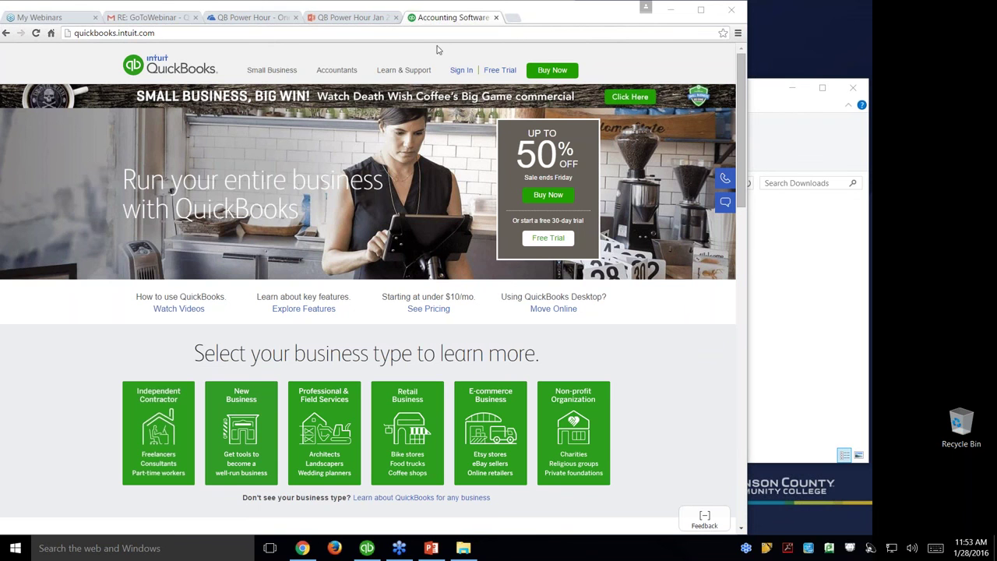
pyautogui.moveTo(354, 78)
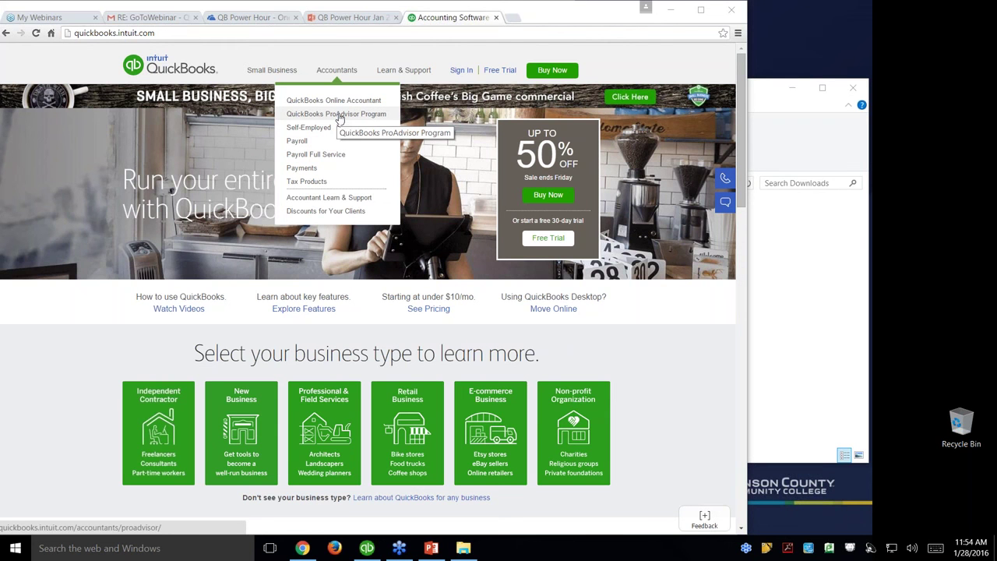
# Choose Accountant Learn & Support from the Accountants menu on quickbooks.intuit.com.
pyautogui.click(334, 202)
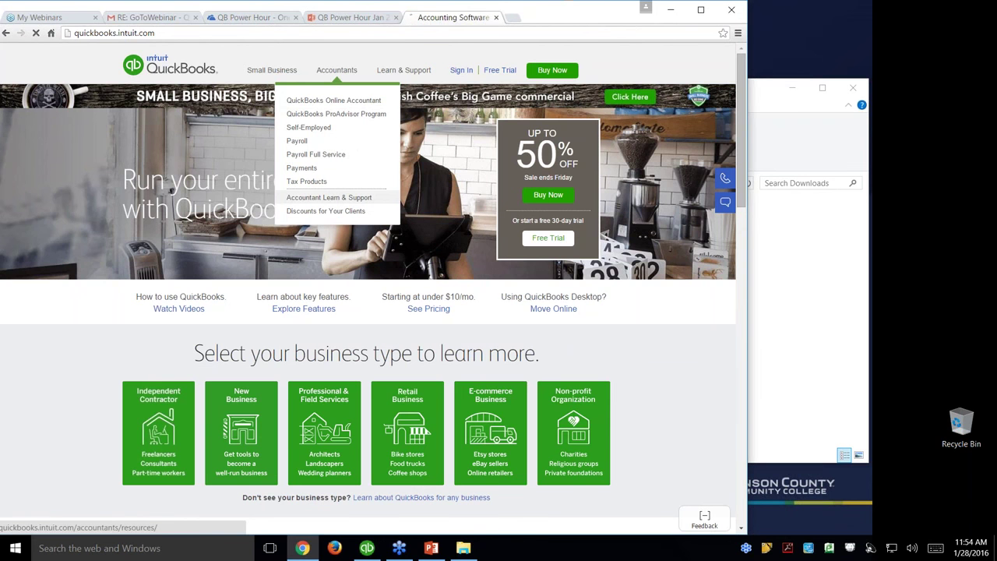